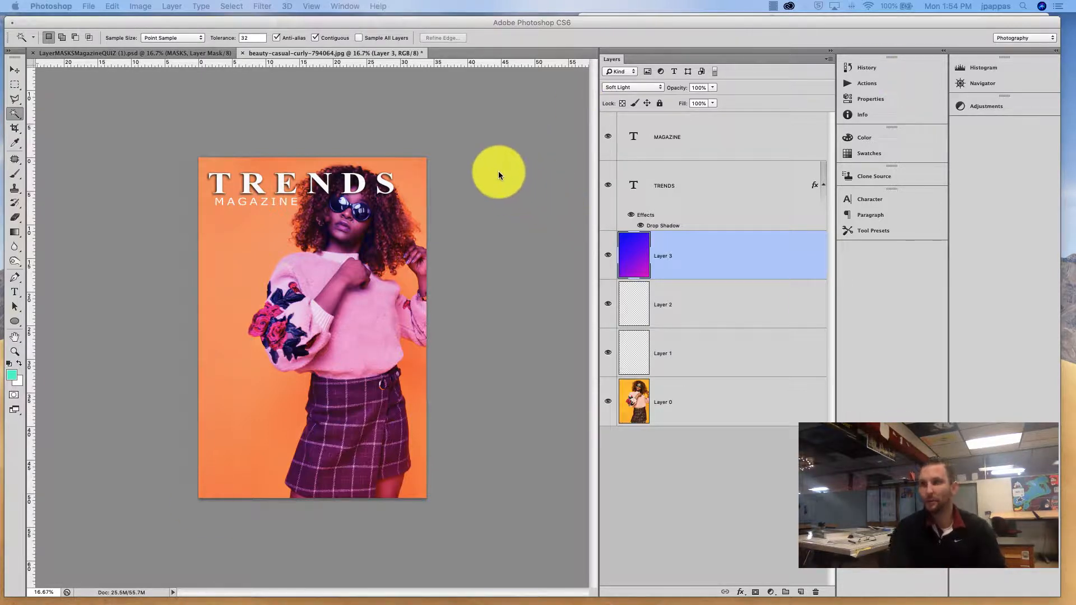
Step: Zoom in, make Layer 0 active and select the orange background around the figure with the Magic Wand, adding missed areas
{"action": "left_click", "coordinate": [369, 151]}
{"action": "key", "text": "super+equal"}
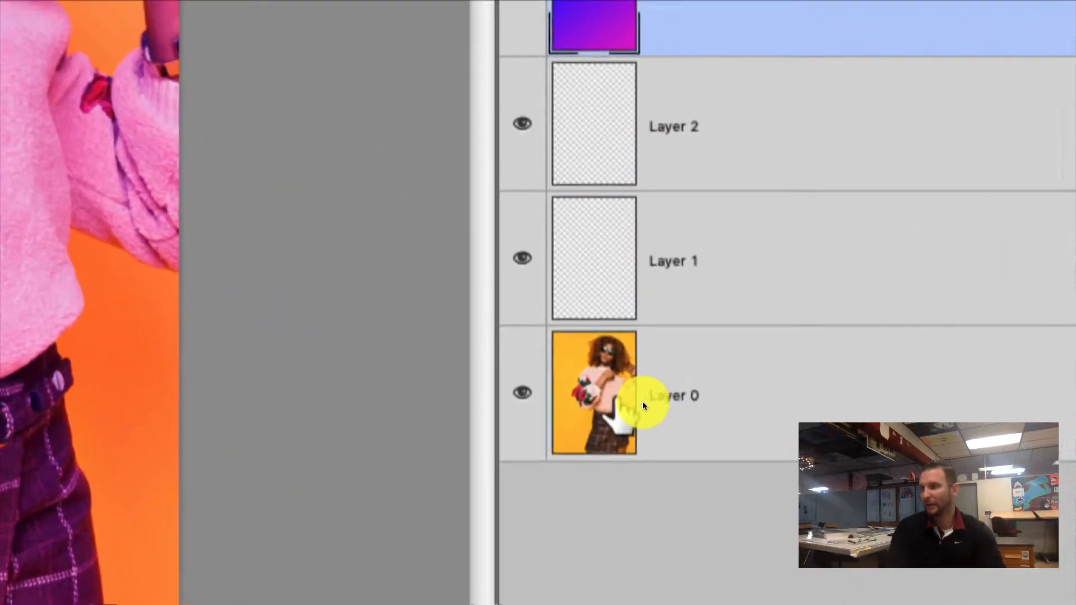
{"action": "left_click", "coordinate": [642, 401]}
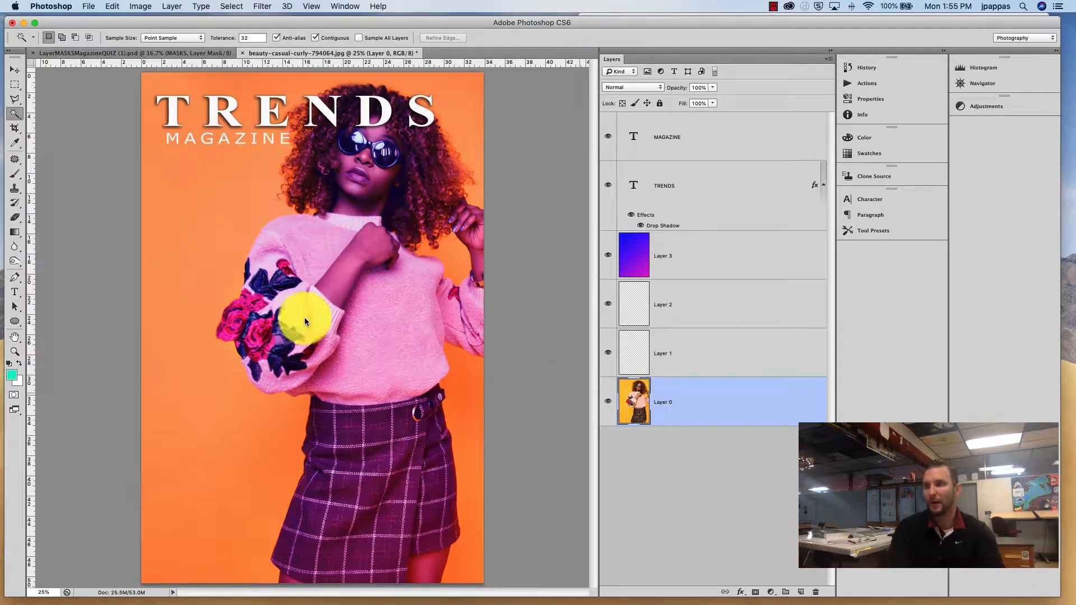
{"action": "left_click", "coordinate": [199, 222]}
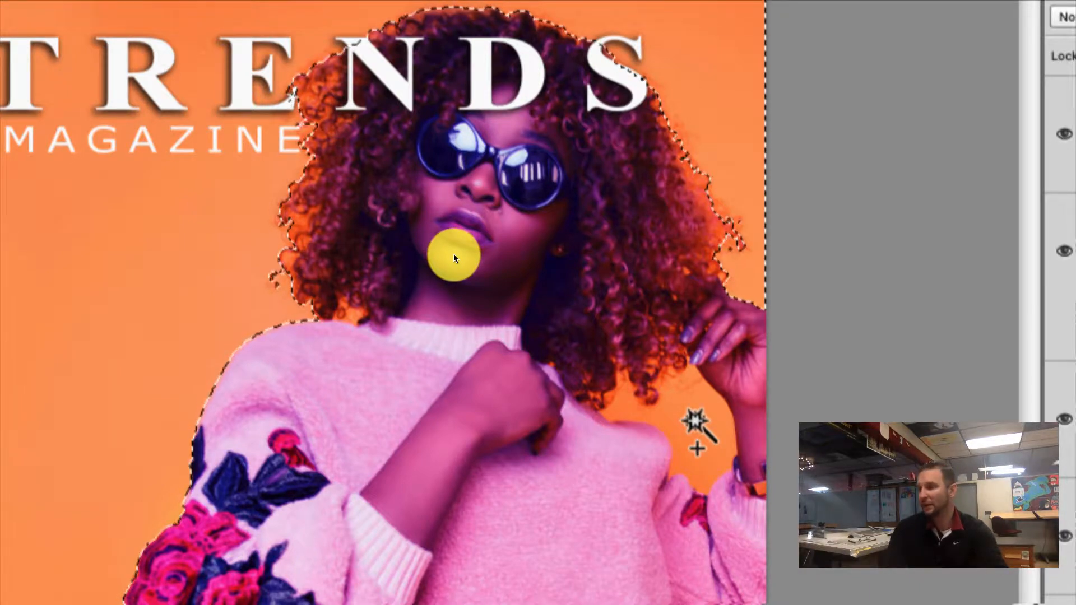
{"action": "left_click", "coordinate": [693, 418], "text": "shift"}
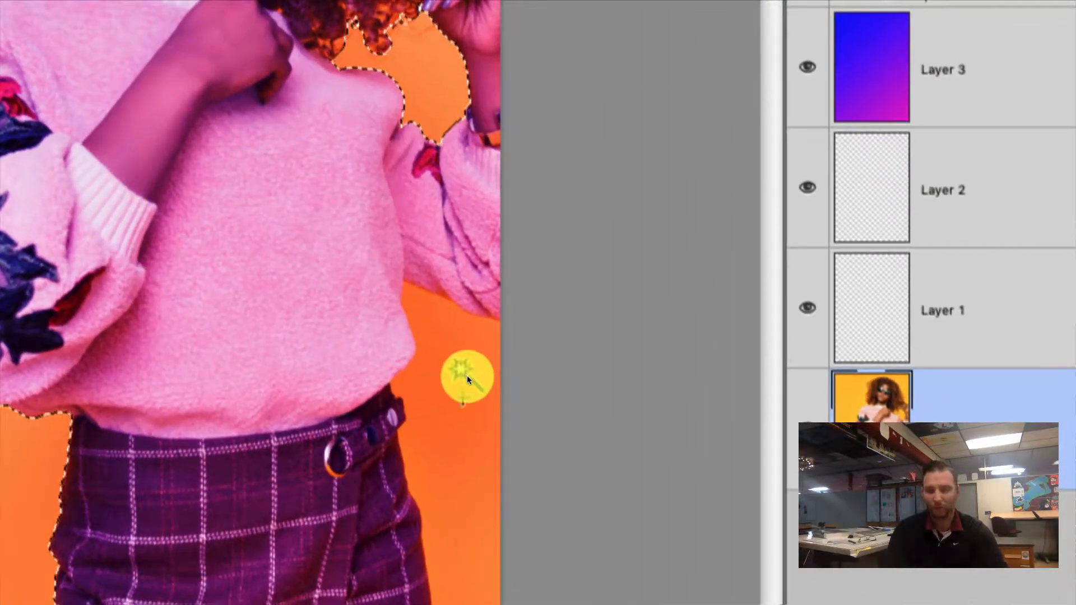
{"action": "left_click", "coordinate": [467, 376], "text": "shift"}
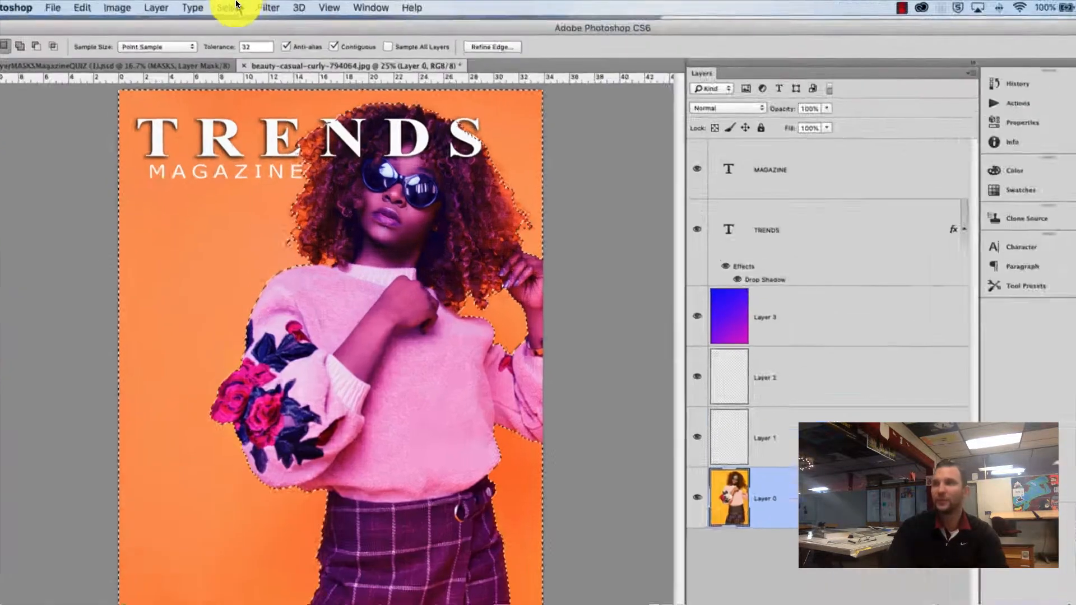
Step: Invert the selection and add it as a layer mask on Layer 3
{"action": "left_click", "coordinate": [234, 6]}
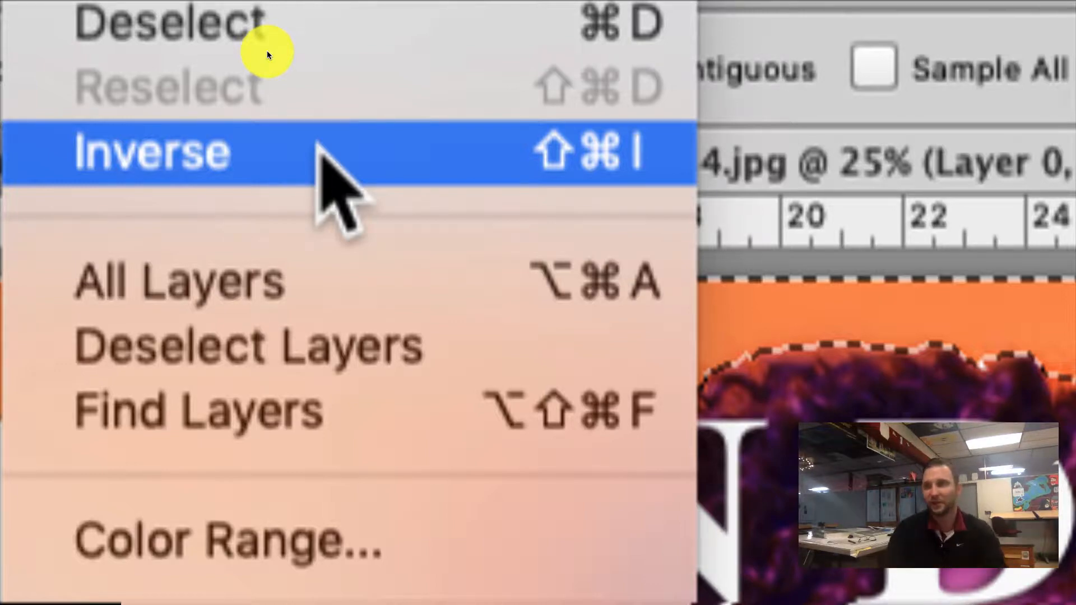
{"action": "left_click", "coordinate": [322, 150]}
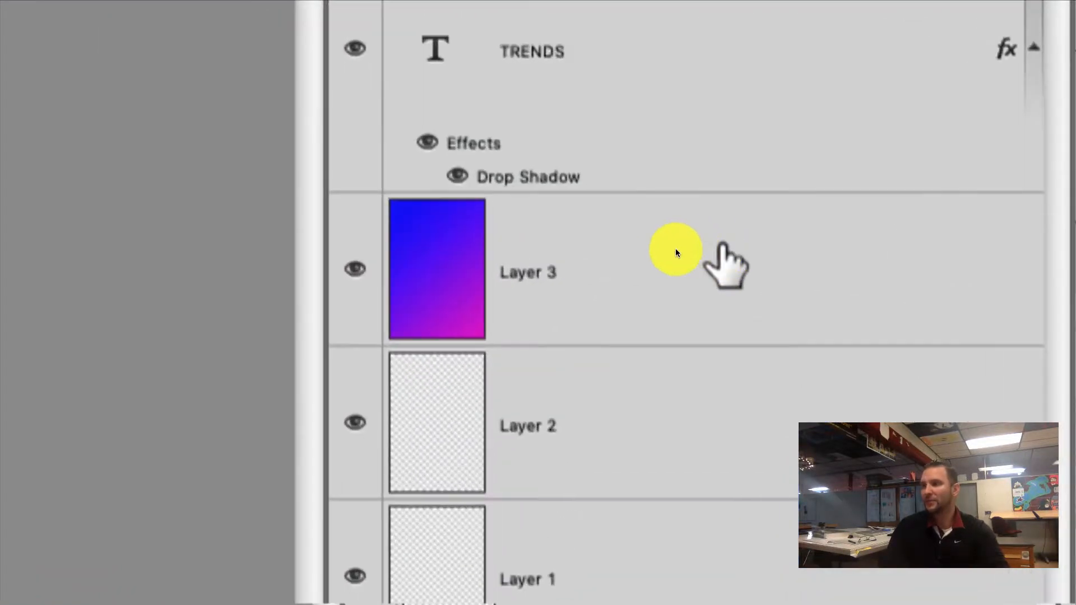
{"action": "left_click", "coordinate": [691, 252]}
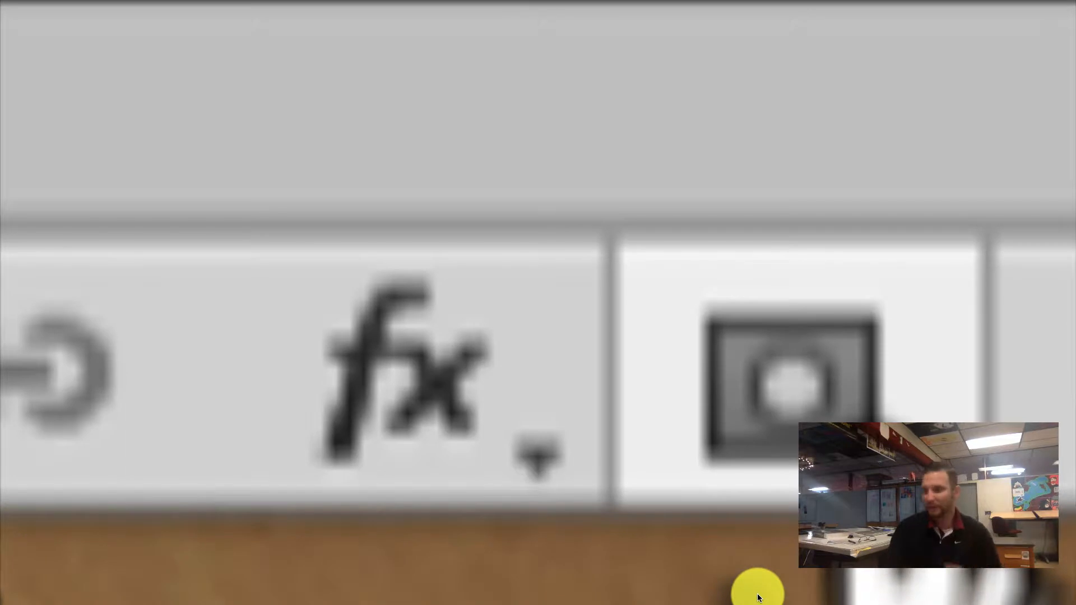
{"action": "left_click", "coordinate": [757, 597]}
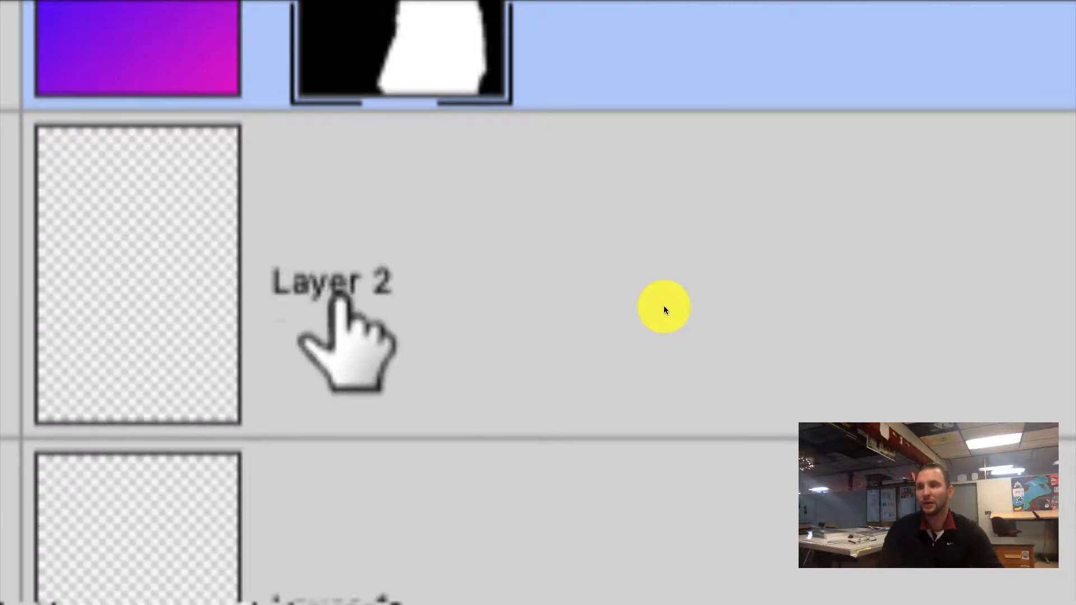
Step: With Layer 2 active, draw a diagonal-stripes custom shape covering the whole magazine page
{"action": "left_click", "coordinate": [699, 314]}
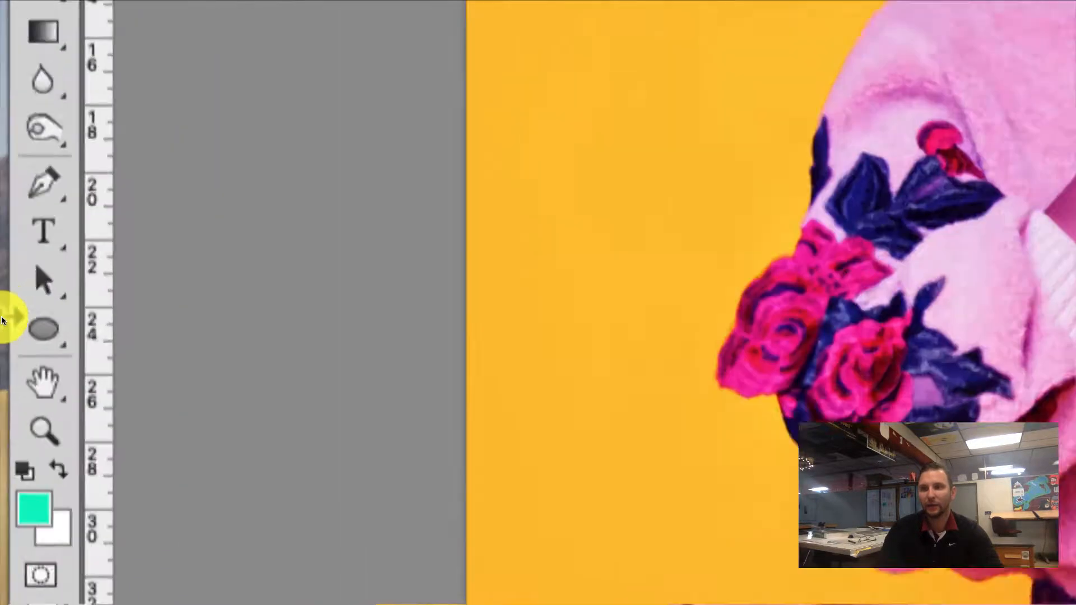
{"action": "left_click", "coordinate": [12, 321]}
{"action": "left_click", "coordinate": [51, 324]}
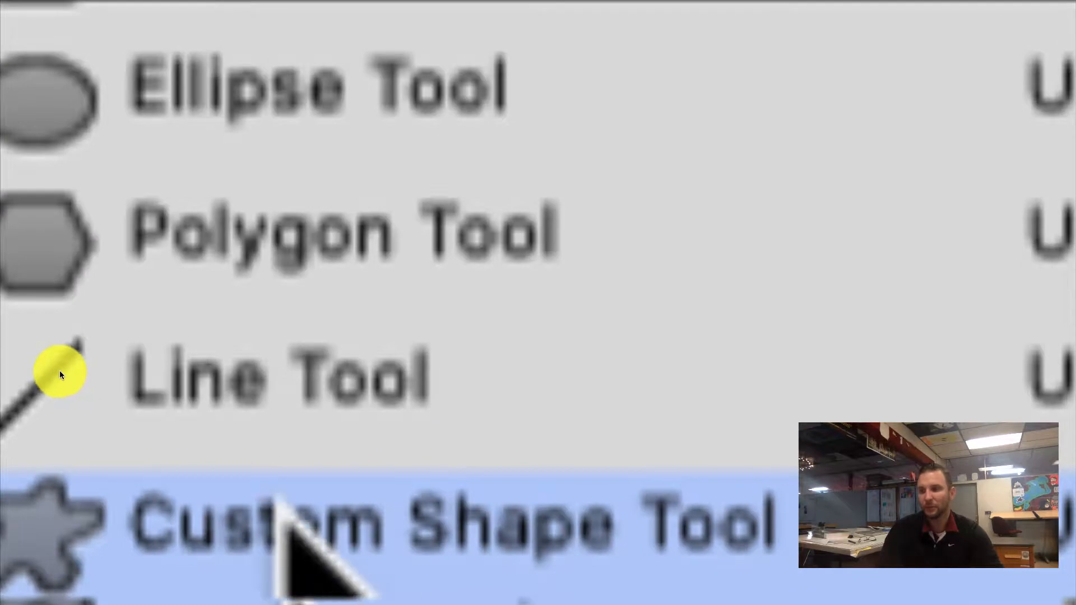
{"action": "left_click", "coordinate": [293, 554]}
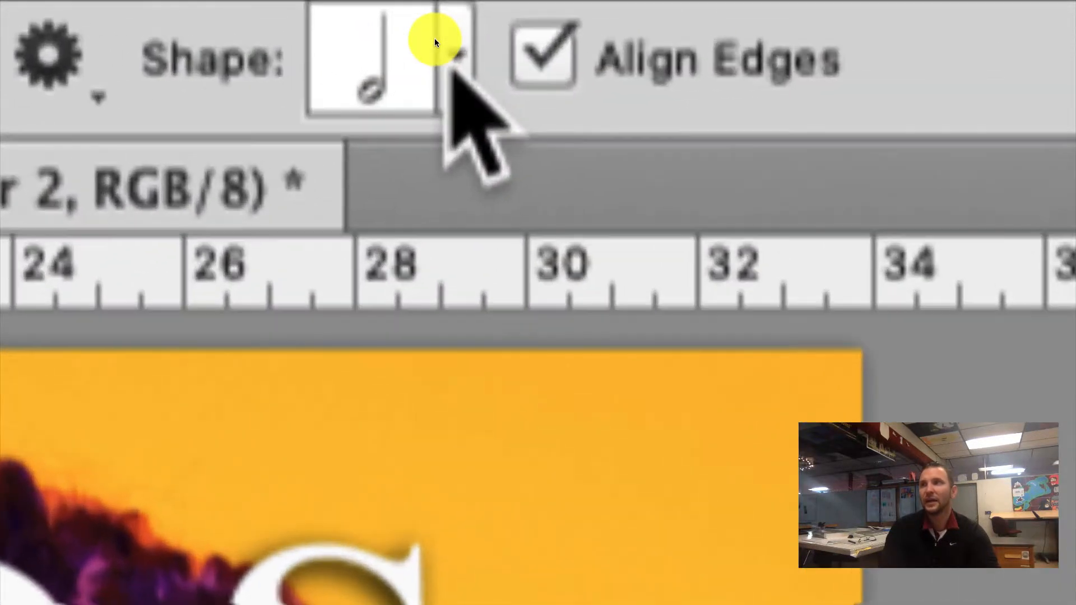
{"action": "left_click", "coordinate": [435, 38]}
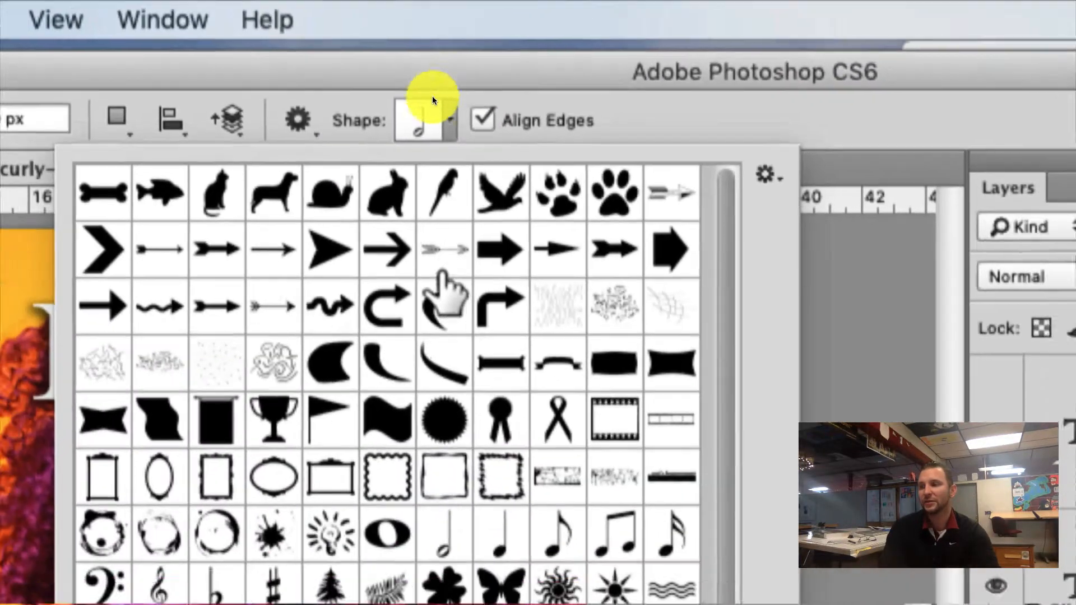
{"action": "scroll", "coordinate": [415, 156], "scroll_direction": "down", "scroll_amount": 10}
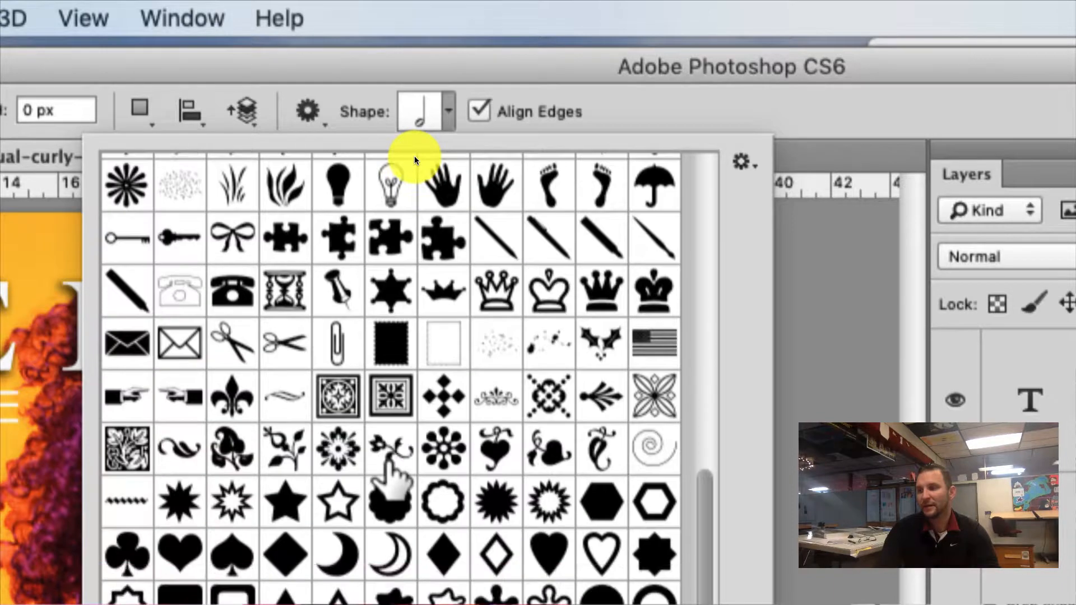
{"action": "scroll", "coordinate": [402, 131], "scroll_direction": "down", "scroll_amount": 1}
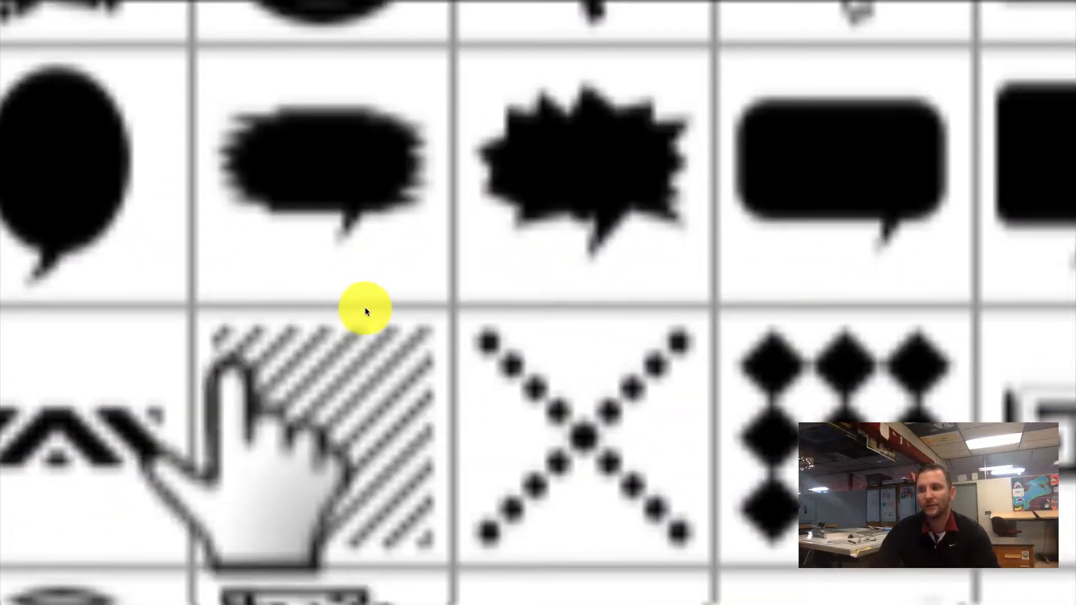
{"action": "left_click", "coordinate": [363, 313]}
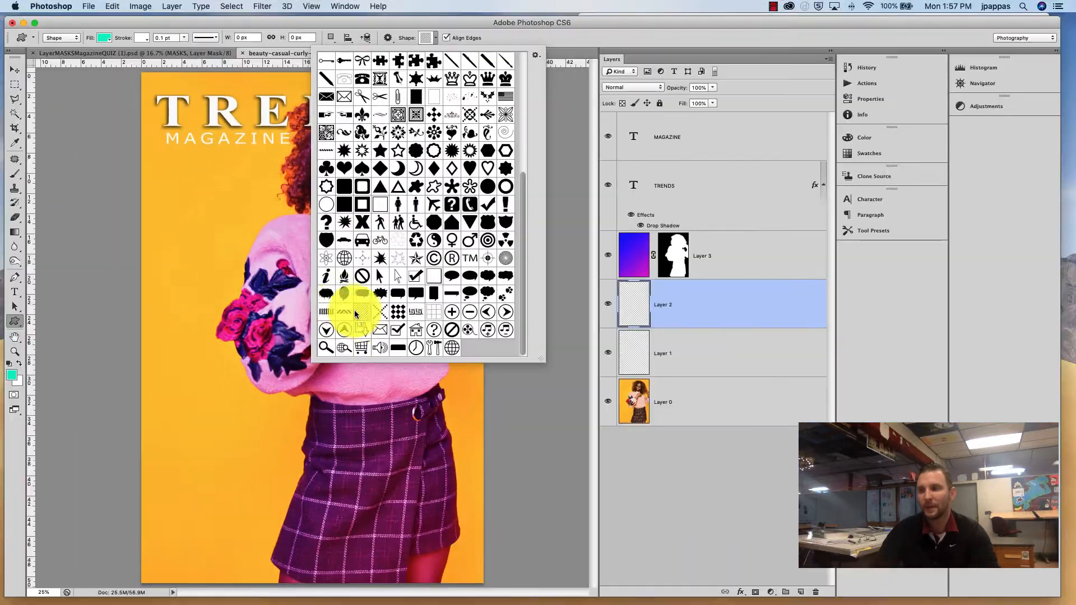
{"action": "left_click", "coordinate": [103, 181]}
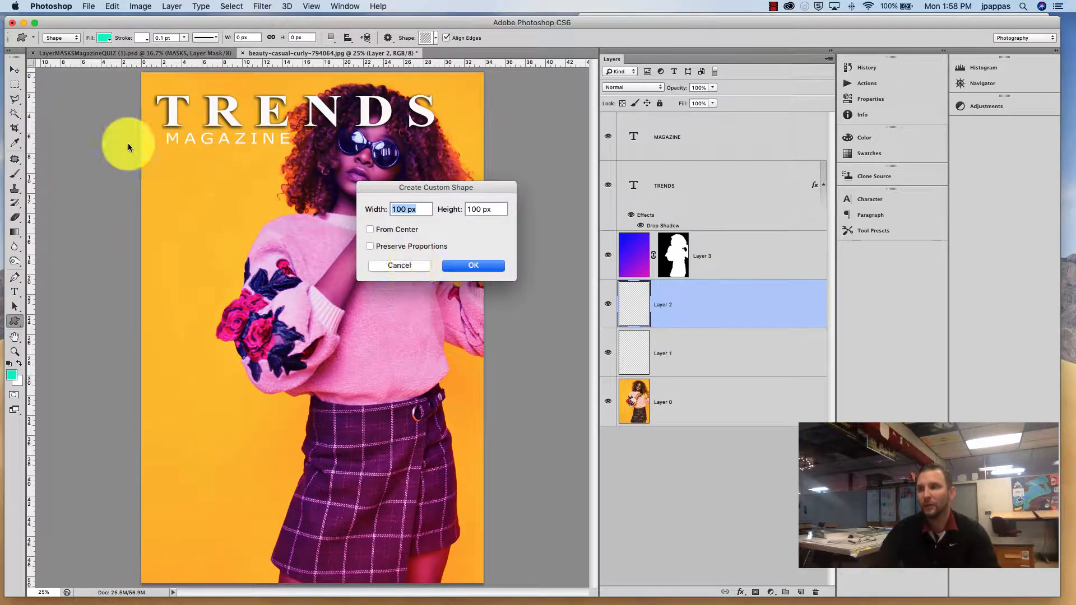
{"action": "key", "text": "Escape"}
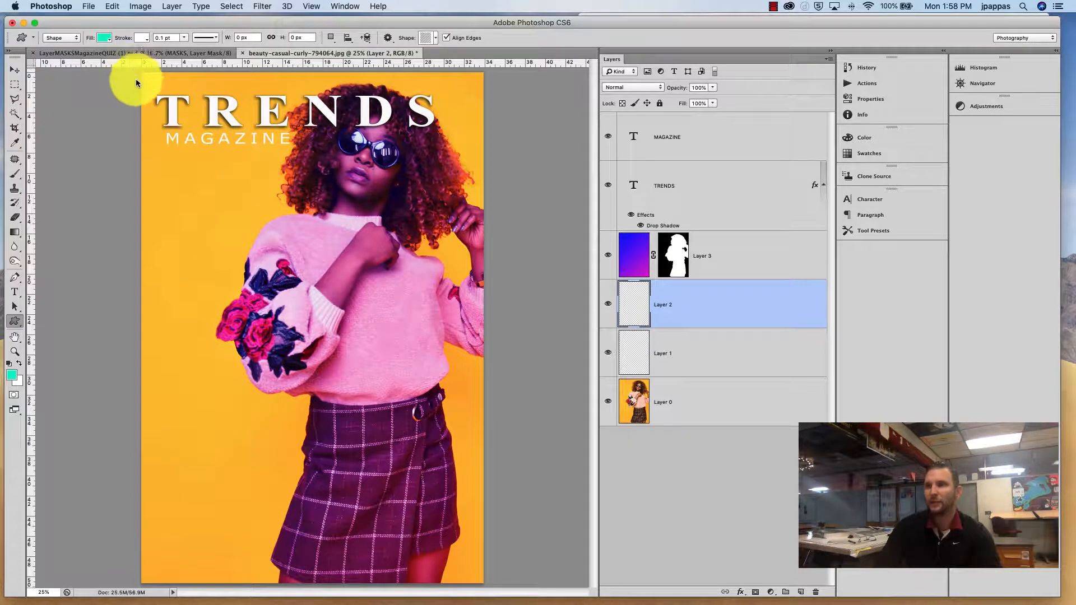
{"action": "mouse_move", "coordinate": [135, 76]}
{"action": "left_mouse_down"}
{"action": "mouse_move", "coordinate": [252, 392]}
{"action": "mouse_move", "coordinate": [490, 589]}
{"action": "left_mouse_up"}
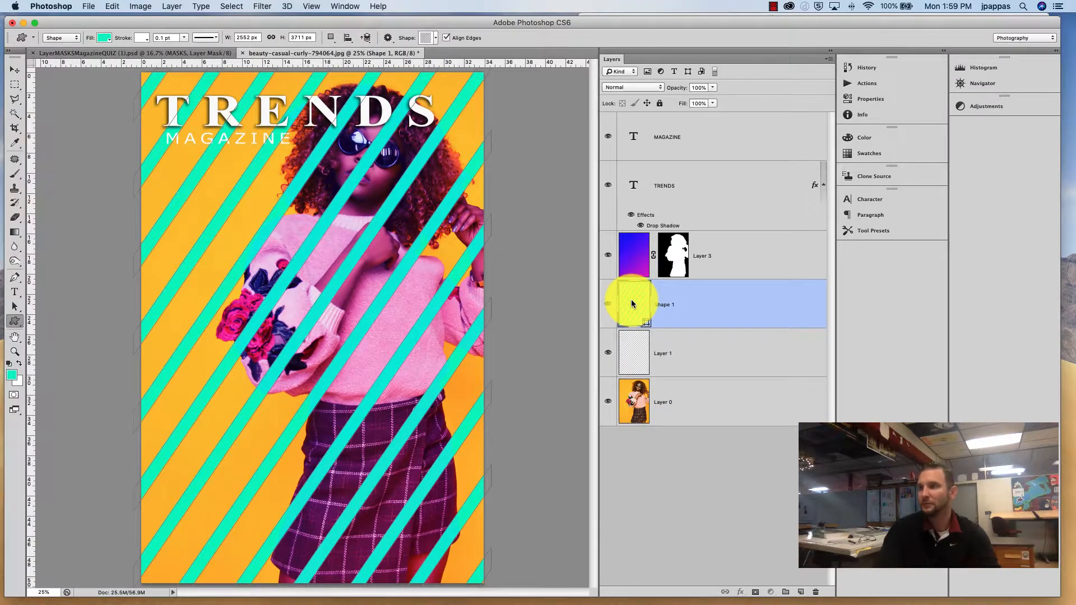
Step: Open the stripe shape's fill colour and set it to #07f5e7 after trying several hues
{"action": "double_click", "coordinate": [632, 303]}
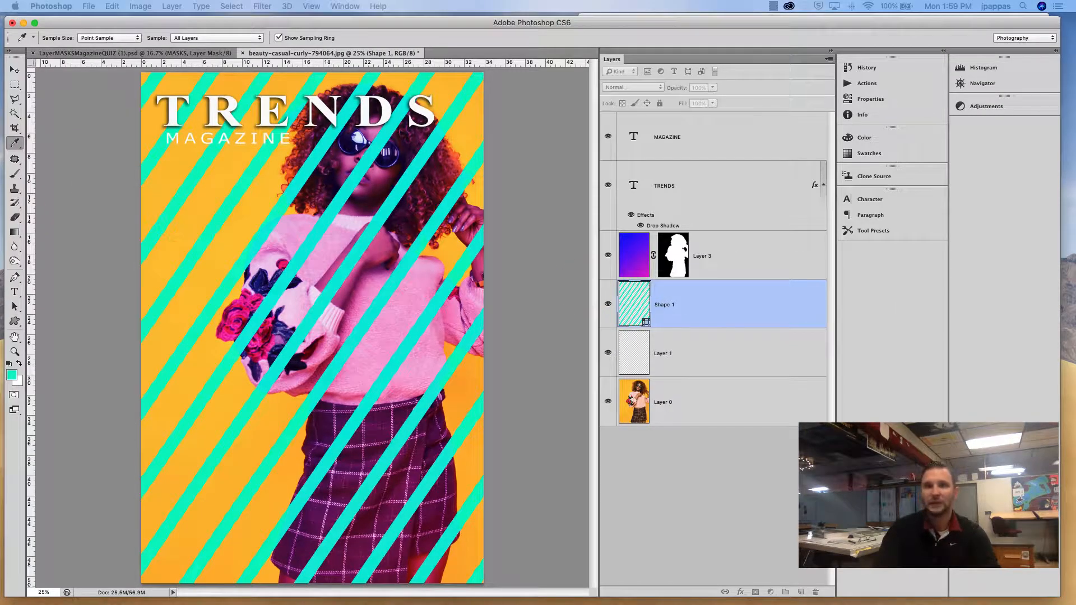
{"action": "left_click", "coordinate": [291, 179]}
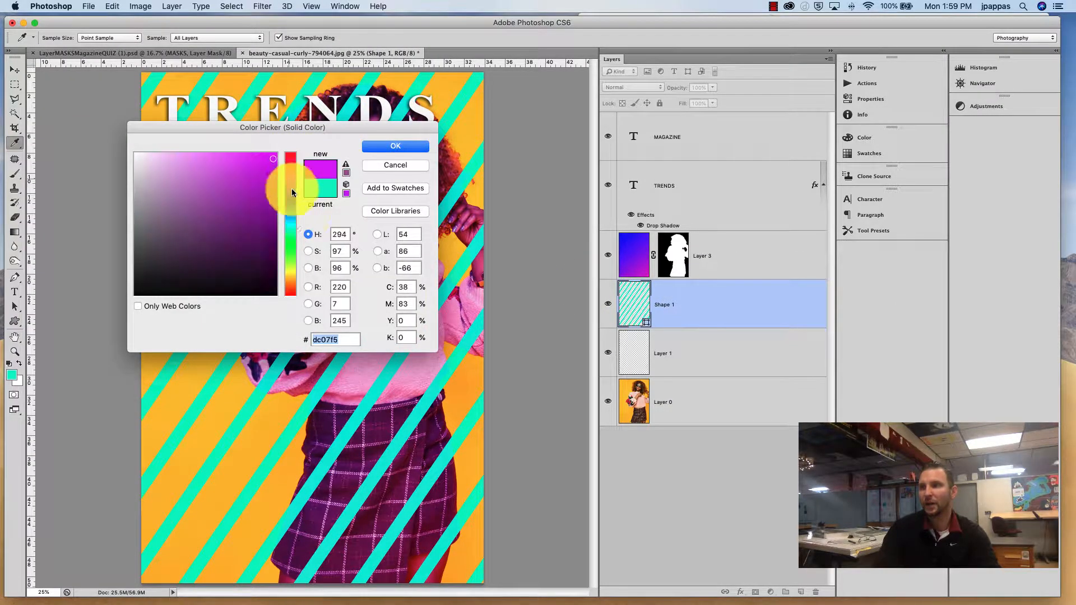
{"action": "left_click", "coordinate": [291, 223]}
{"action": "left_click", "coordinate": [290, 261]}
{"action": "left_click", "coordinate": [287, 173]}
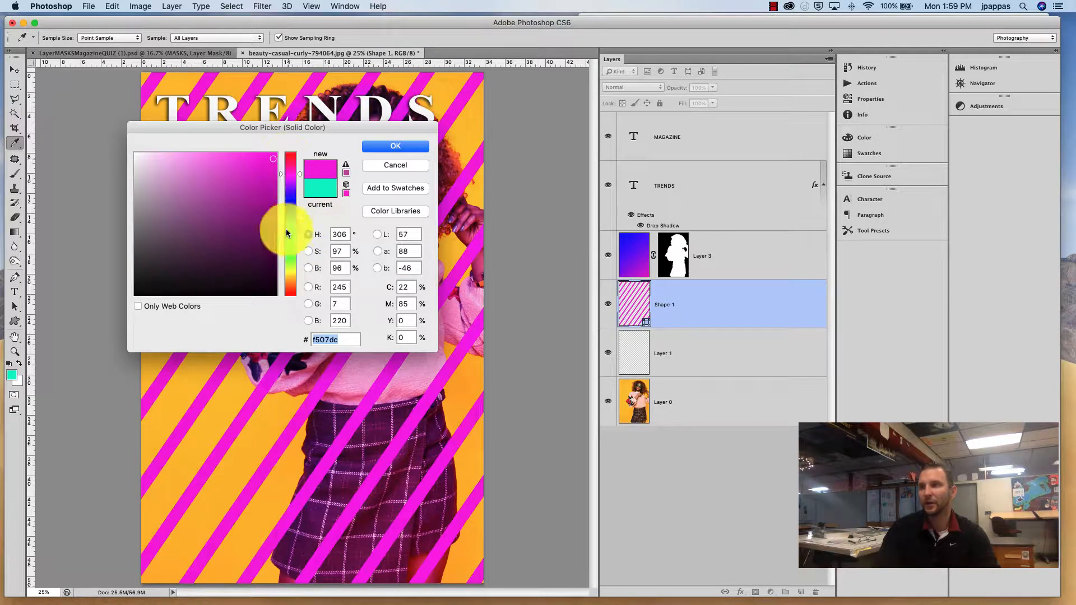
{"action": "left_click", "coordinate": [286, 229]}
{"action": "left_click", "coordinate": [285, 269]}
{"action": "left_click", "coordinate": [289, 180]}
{"action": "left_click", "coordinate": [288, 228]}
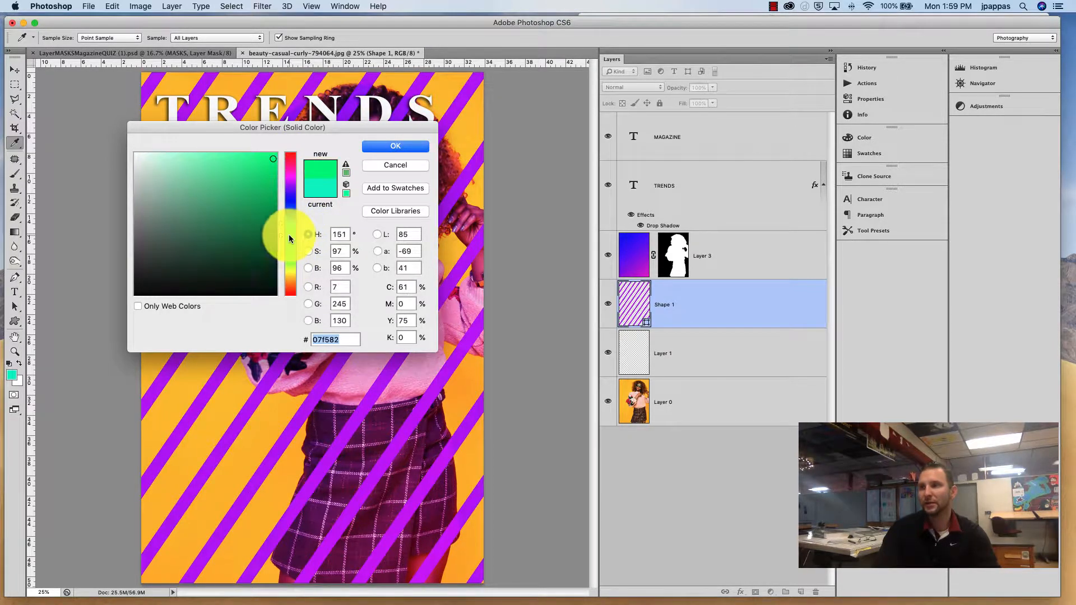
{"action": "left_click", "coordinate": [293, 226]}
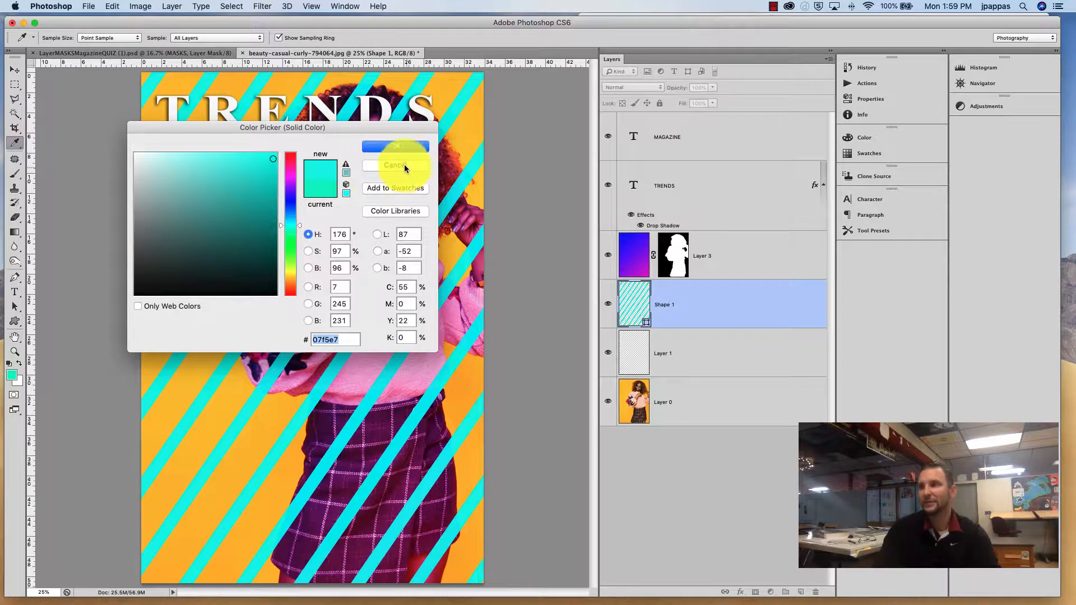
{"action": "left_click", "coordinate": [395, 147]}
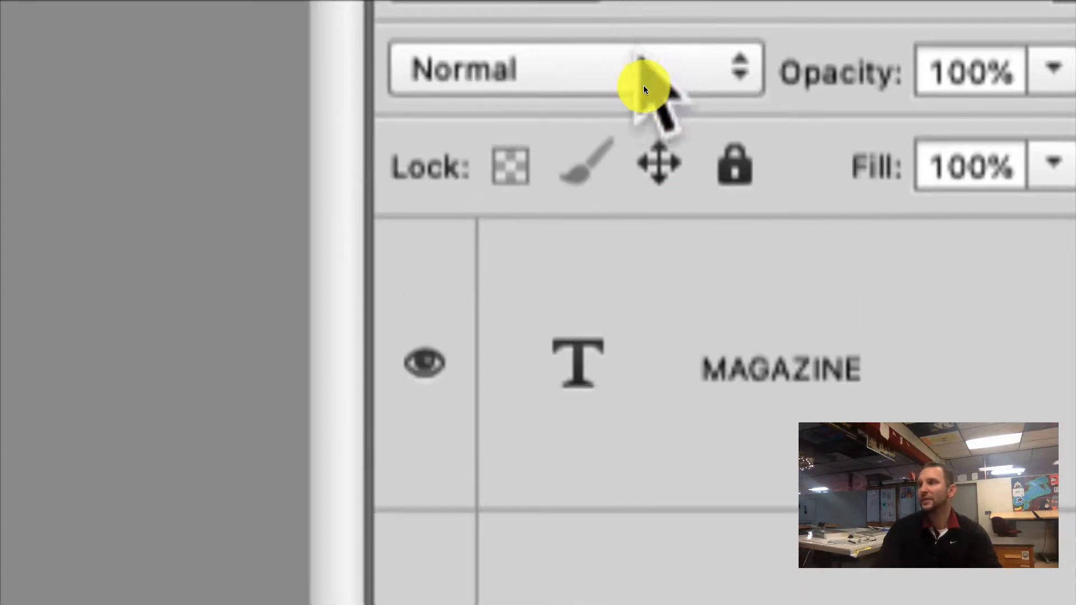
Step: Try the Darken, Multiply, Darker Color and Linear Dodge blend modes on the stripes layer
{"action": "left_click", "coordinate": [643, 85]}
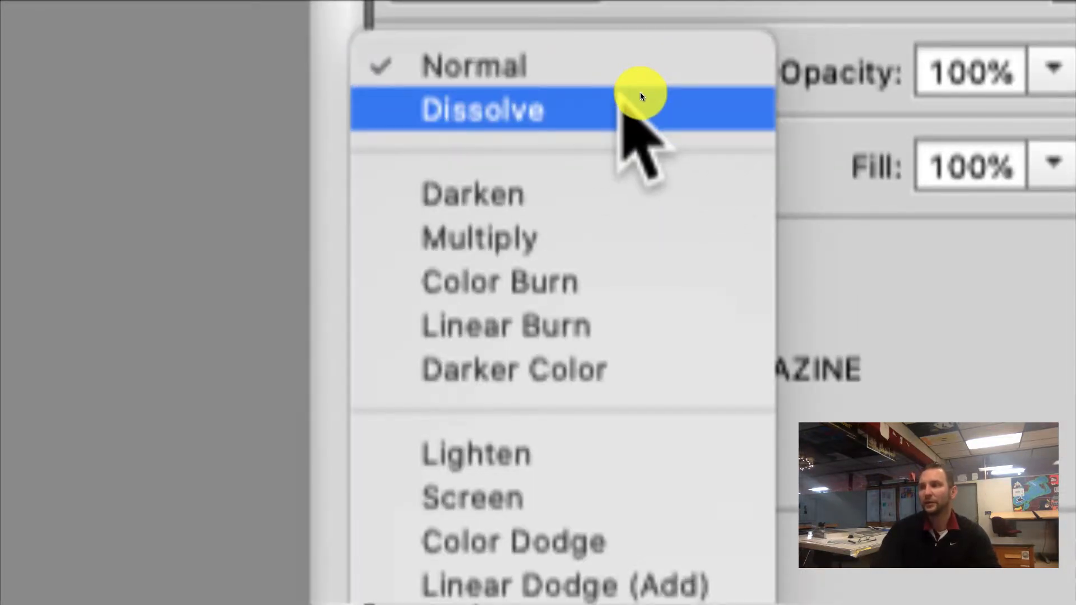
{"action": "left_click", "coordinate": [616, 191]}
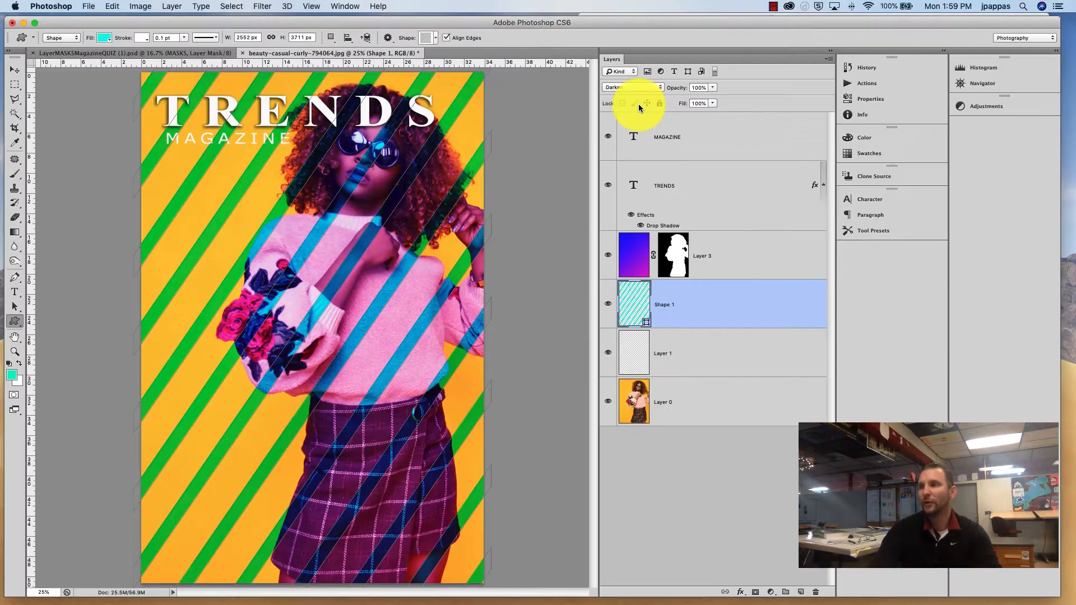
{"action": "left_click", "coordinate": [650, 87]}
{"action": "left_click", "coordinate": [648, 94]}
{"action": "left_click", "coordinate": [657, 89]}
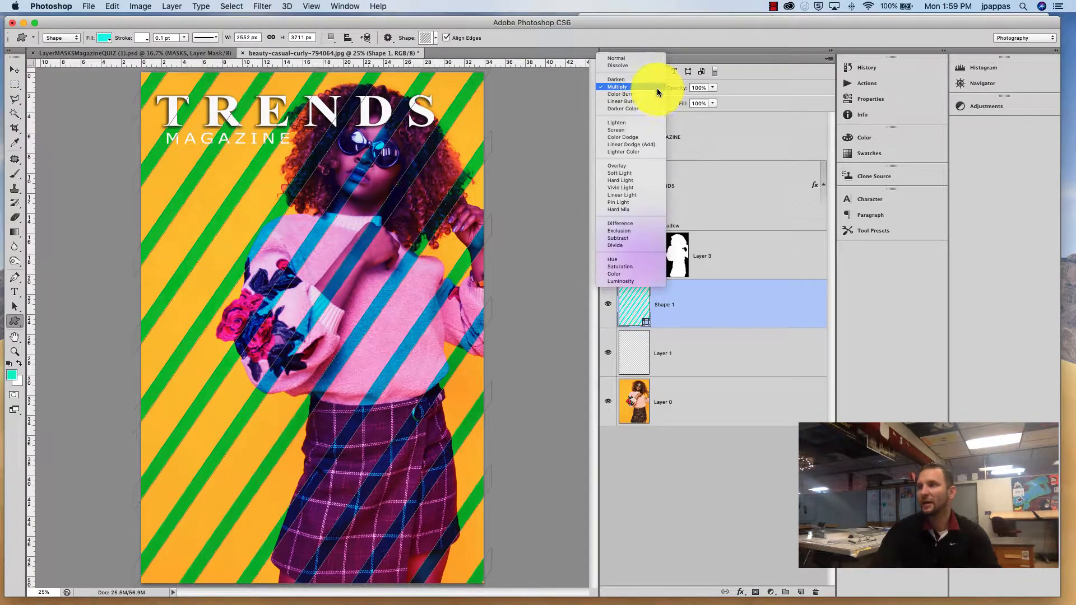
{"action": "left_click", "coordinate": [651, 108]}
{"action": "left_click", "coordinate": [654, 87]}
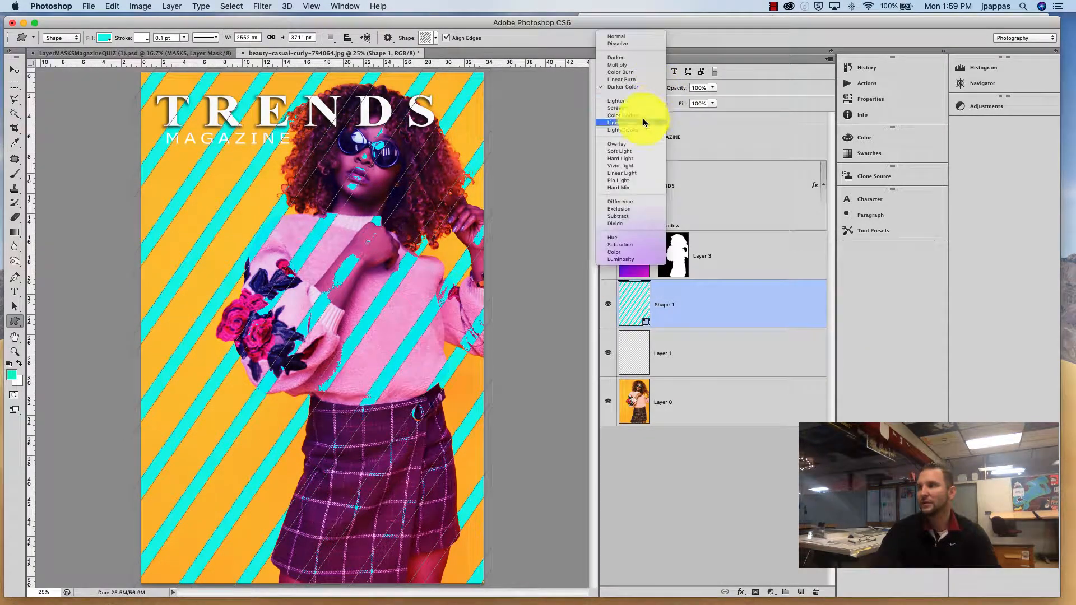
{"action": "left_click", "coordinate": [644, 118]}
{"action": "left_click", "coordinate": [651, 88]}
{"action": "left_click", "coordinate": [643, 119]}
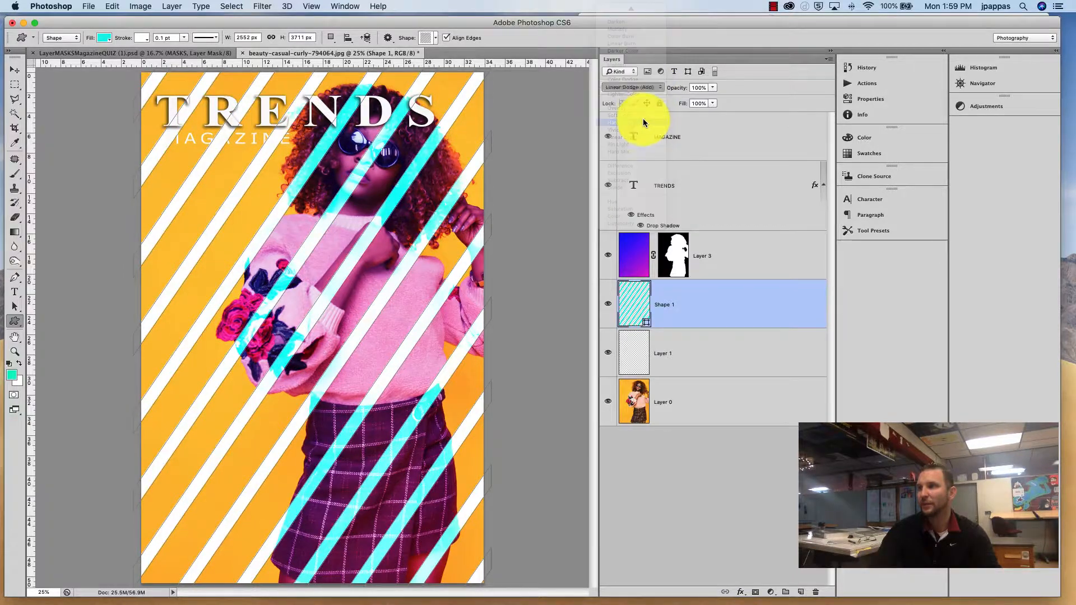
Step: Cycle through Hard Light, Overlay and Vivid Light, then set the stripes layer's blend mode to Linear Light
{"action": "left_click", "coordinate": [650, 88]}
{"action": "left_click", "coordinate": [648, 80]}
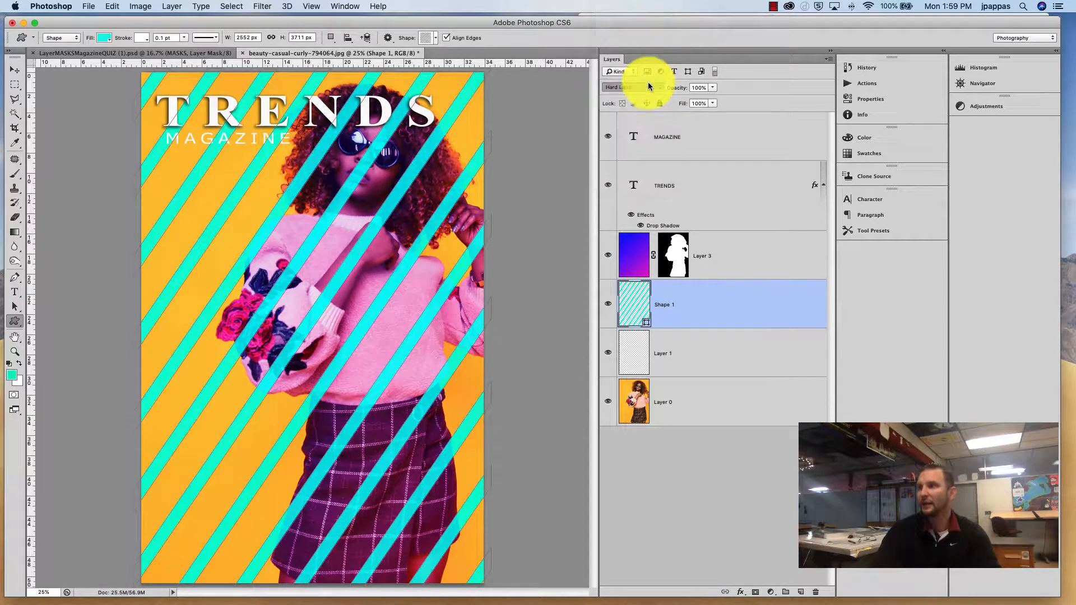
{"action": "left_click", "coordinate": [647, 85]}
{"action": "left_click", "coordinate": [647, 83]}
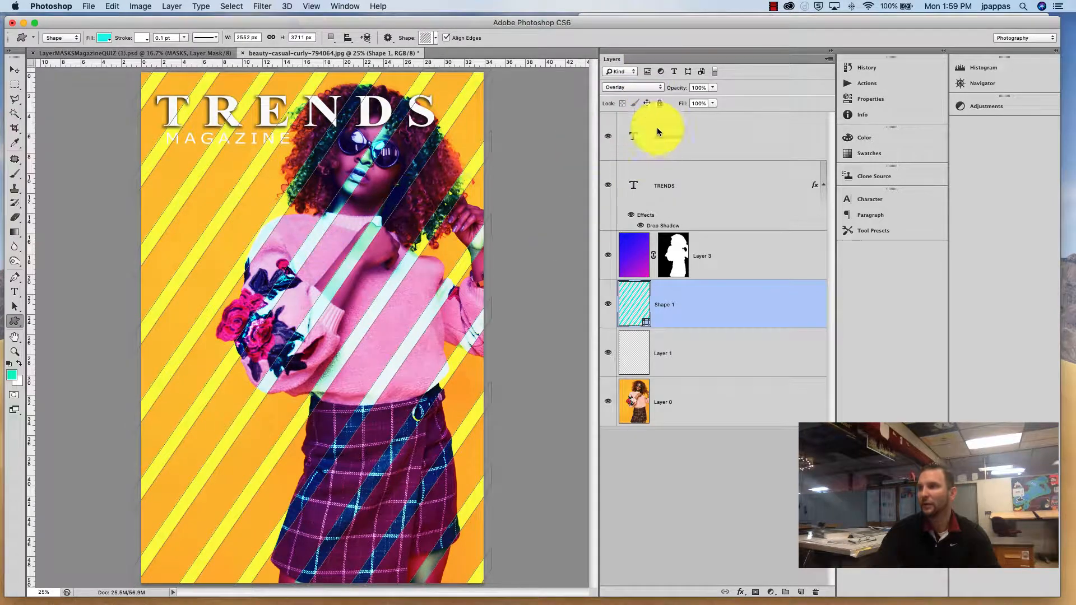
{"action": "left_click", "coordinate": [653, 88]}
{"action": "left_click", "coordinate": [658, 103]}
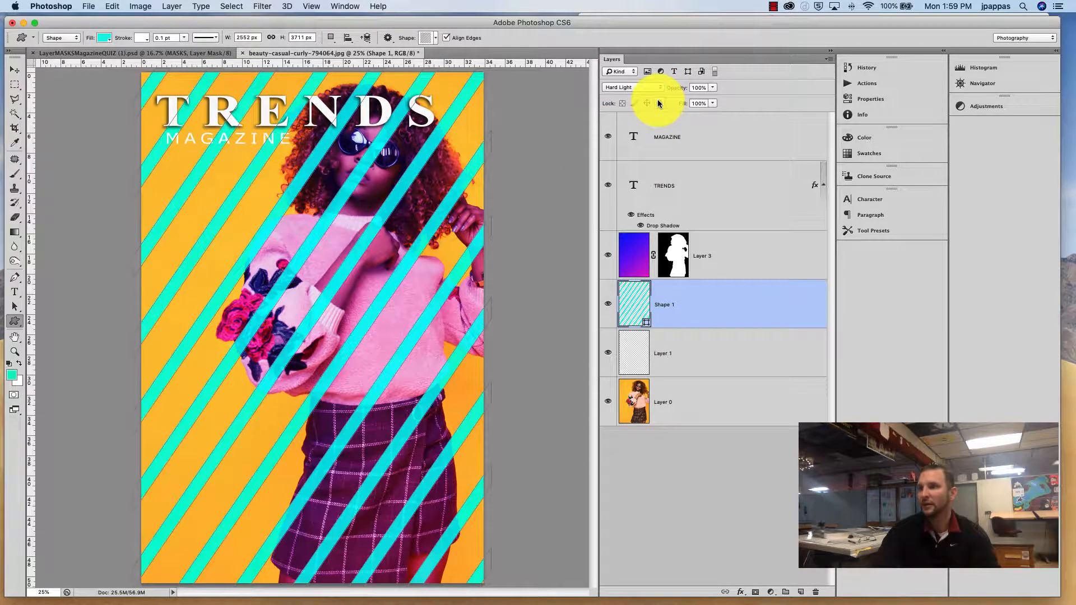
{"action": "left_click", "coordinate": [655, 88]}
{"action": "left_click", "coordinate": [659, 94]}
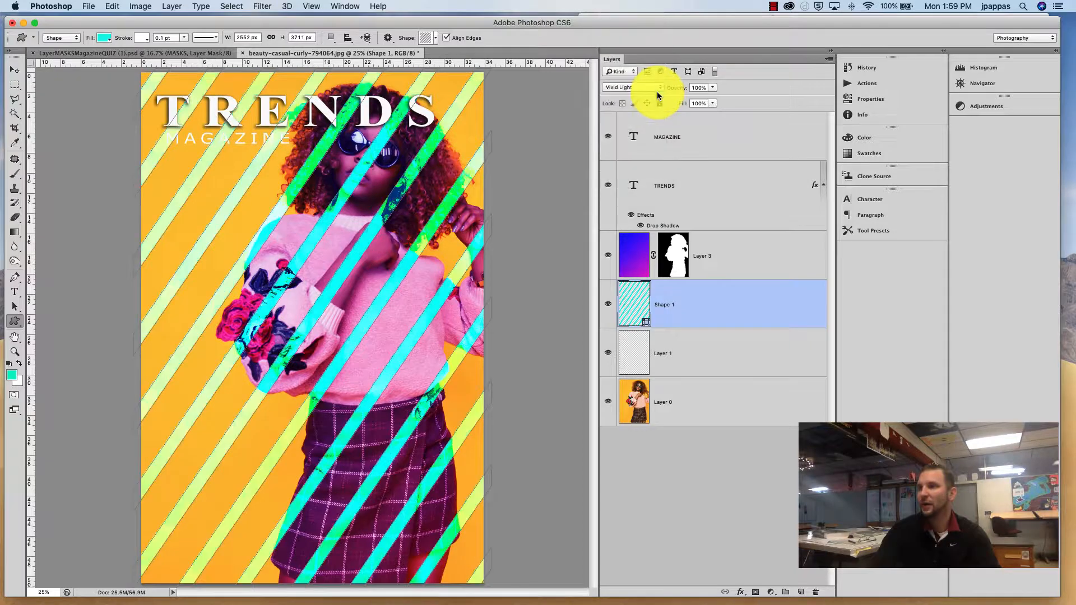
{"action": "left_click", "coordinate": [653, 90]}
{"action": "left_click", "coordinate": [655, 95]}
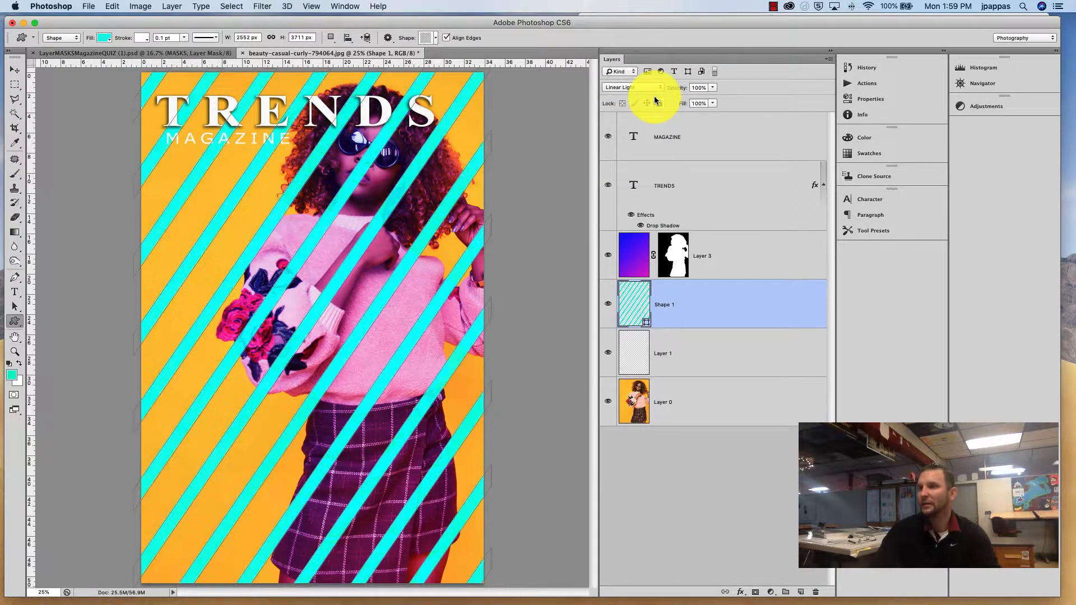
Step: Try the Screen and Color Dodge blend modes on the stripes layer, then set it to Soft Light
{"action": "left_click", "coordinate": [653, 88]}
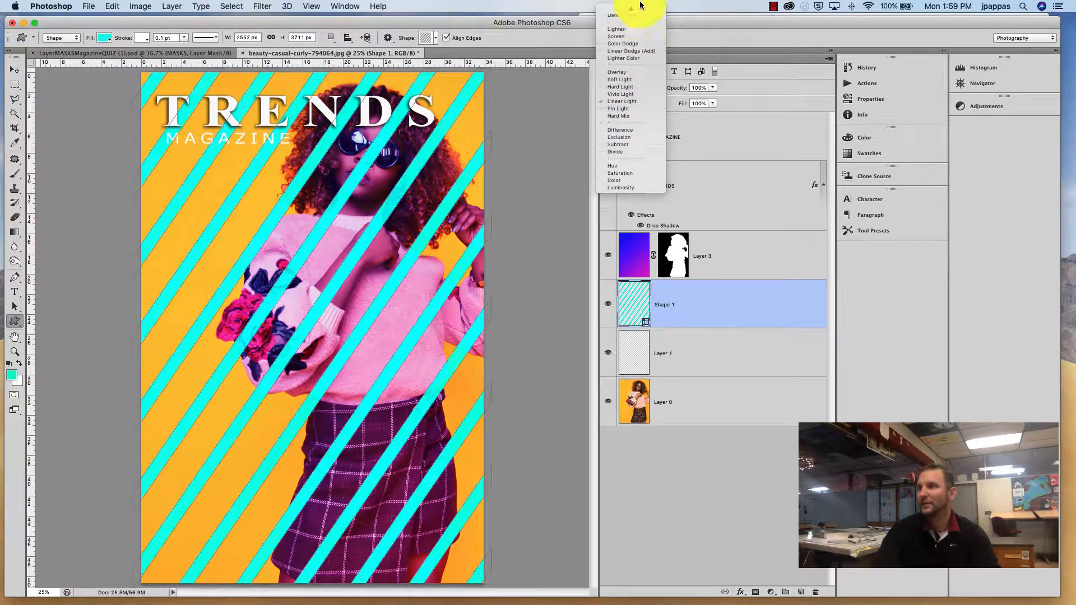
{"action": "left_click", "coordinate": [632, 62]}
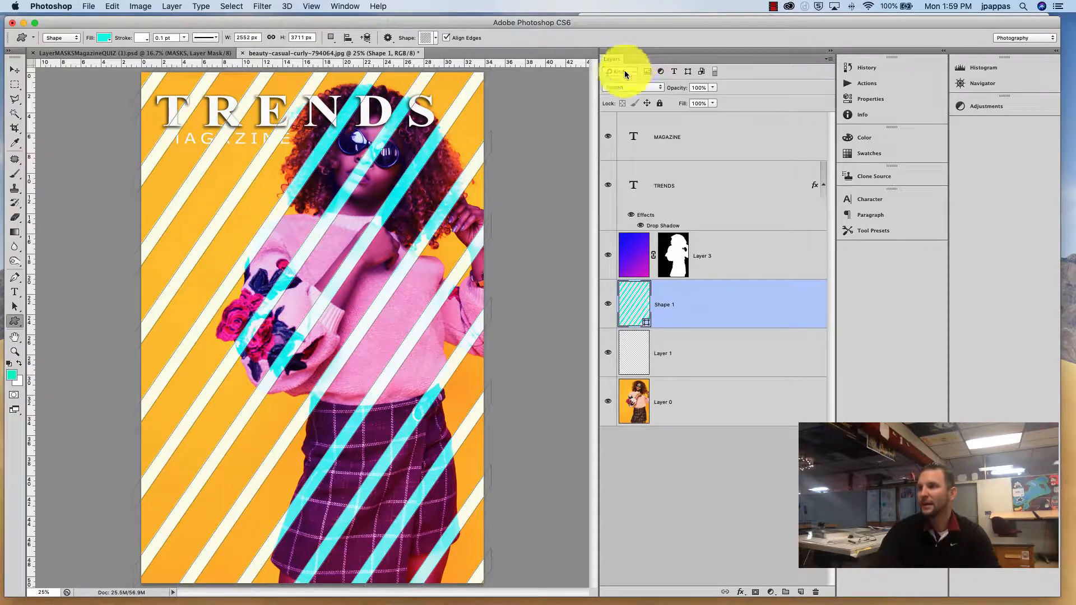
{"action": "left_click", "coordinate": [655, 88]}
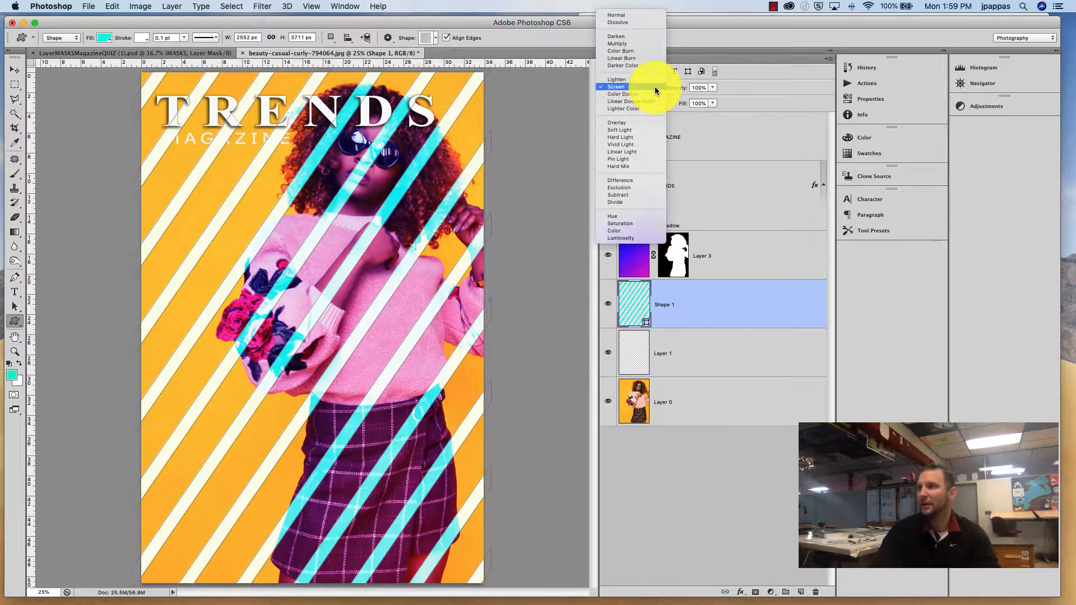
{"action": "left_click", "coordinate": [656, 93]}
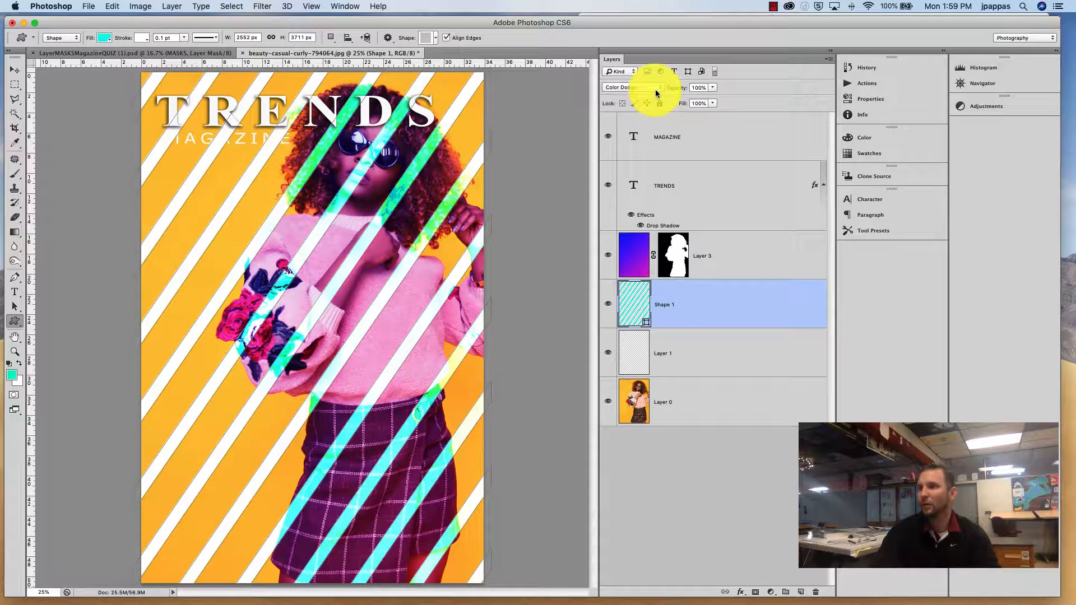
{"action": "left_click", "coordinate": [654, 90]}
{"action": "left_click", "coordinate": [646, 127]}
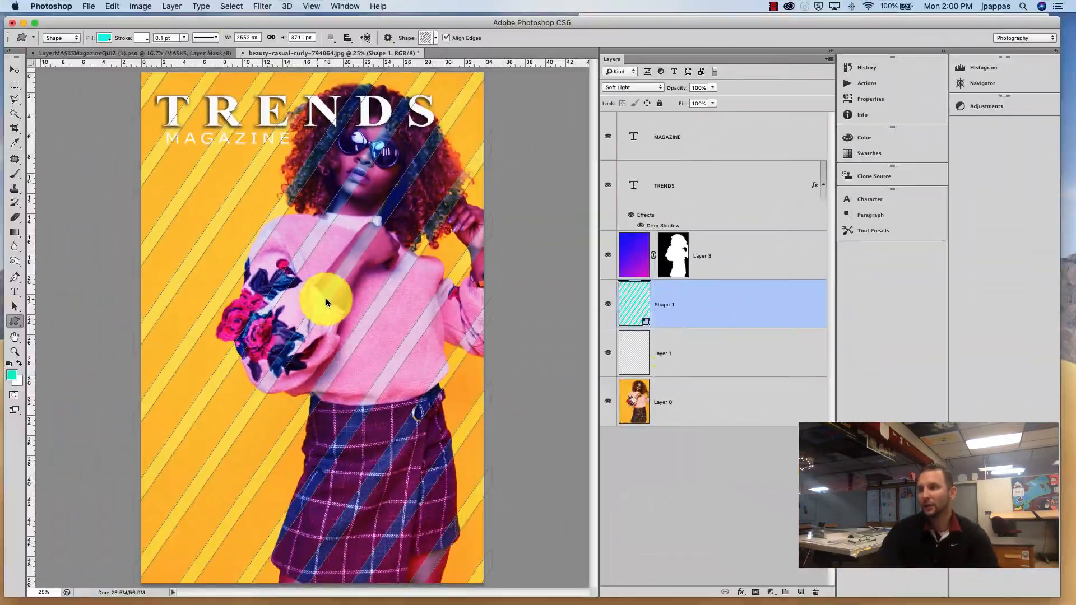
Step: Copy Layer 3's model mask onto the Shape 1 stripes layer and invert it so the stripes sit behind the model
{"action": "left_click", "coordinate": [701, 359]}
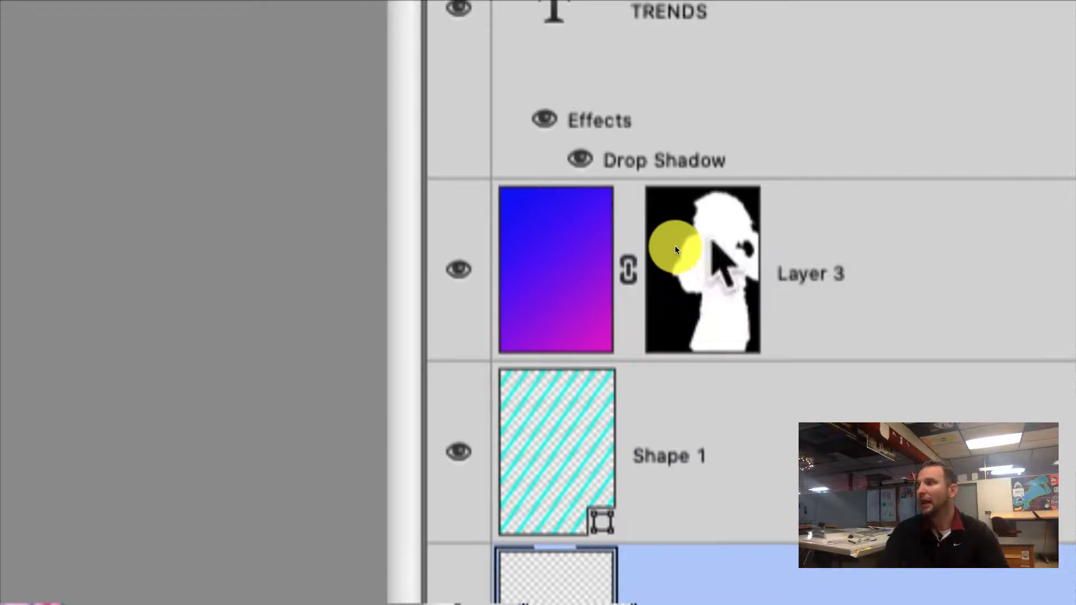
{"action": "left_click_drag", "start_coordinate": [675, 247], "coordinate": [705, 444]}
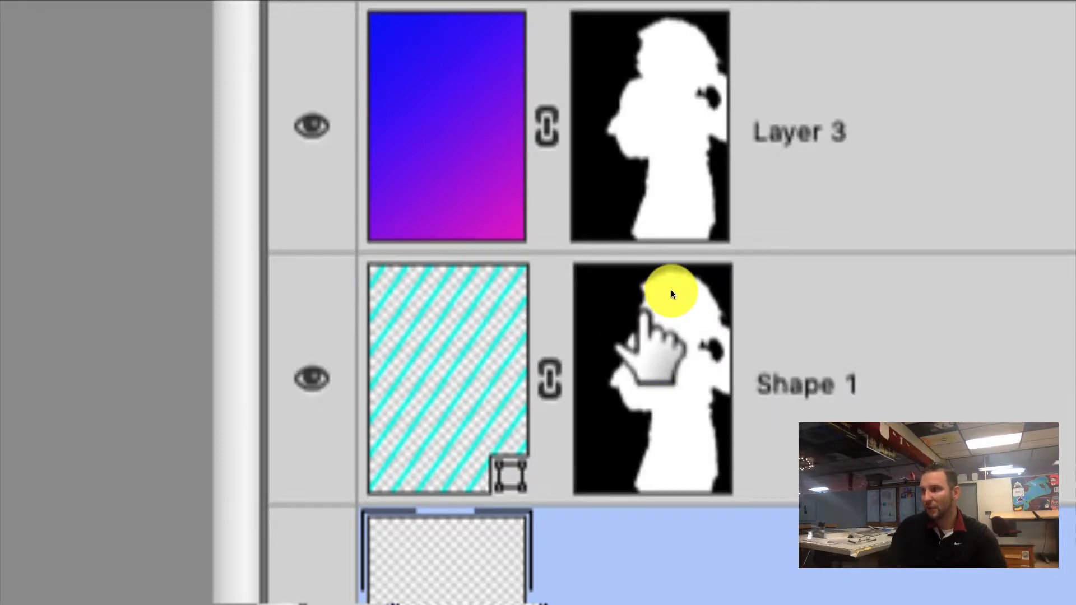
{"action": "left_click", "coordinate": [671, 290]}
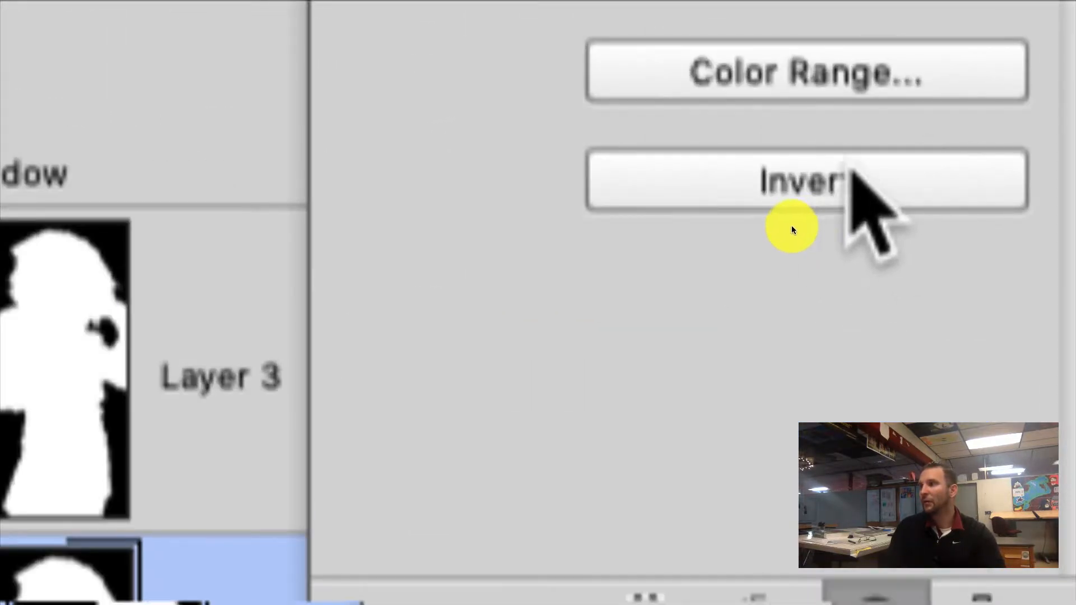
{"action": "left_click", "coordinate": [841, 180]}
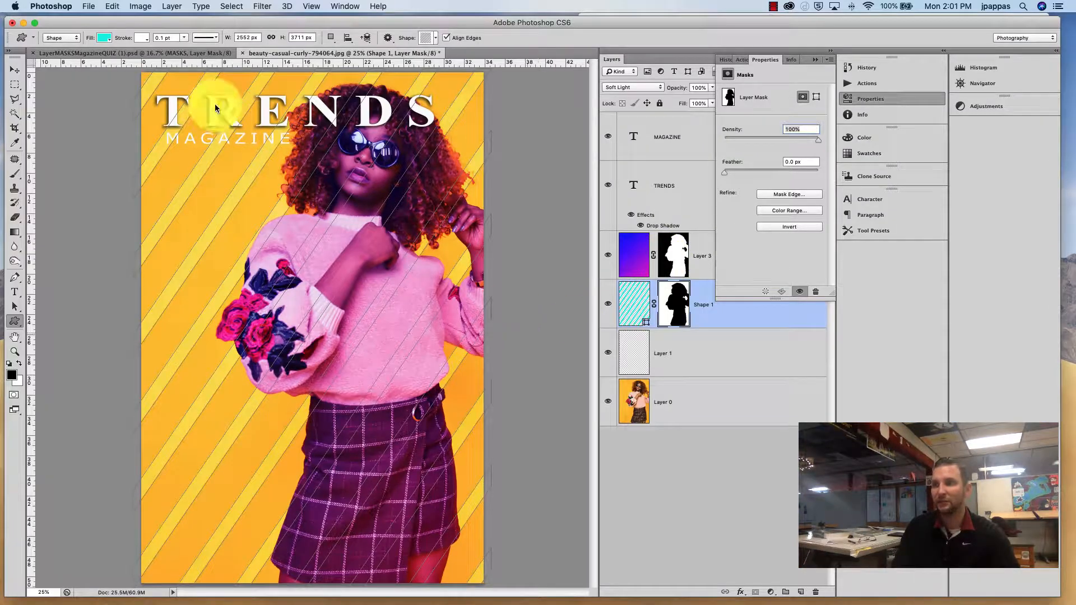
Step: Switch to the browser's Google image search for barcode and filter the results to Large size
{"action": "left_click", "coordinate": [15, 69]}
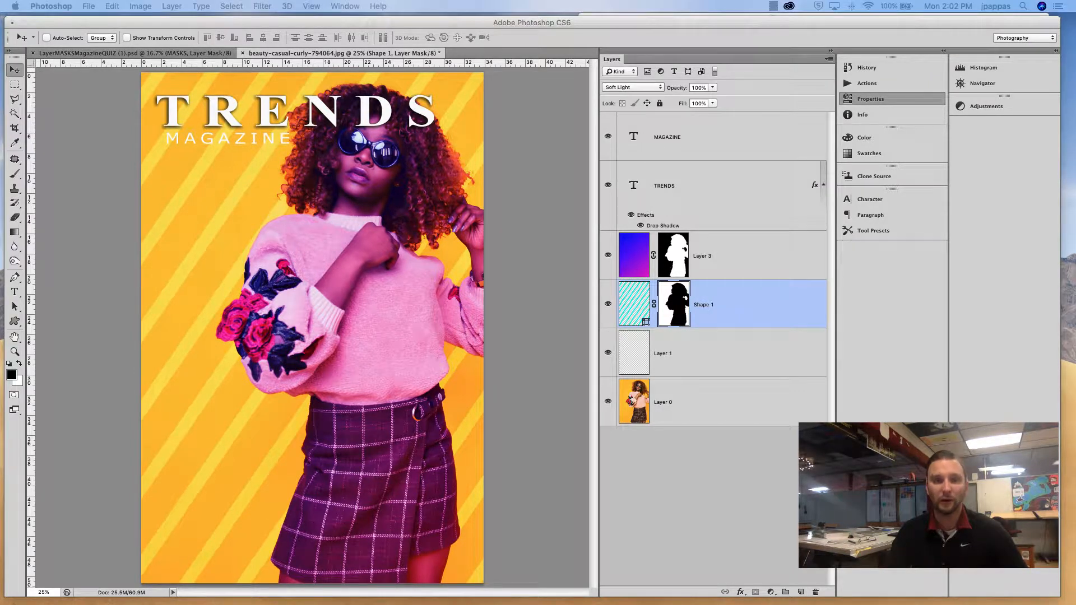
{"action": "left_click_drag", "start_coordinate": [543, 271], "coordinate": [738, 97]}
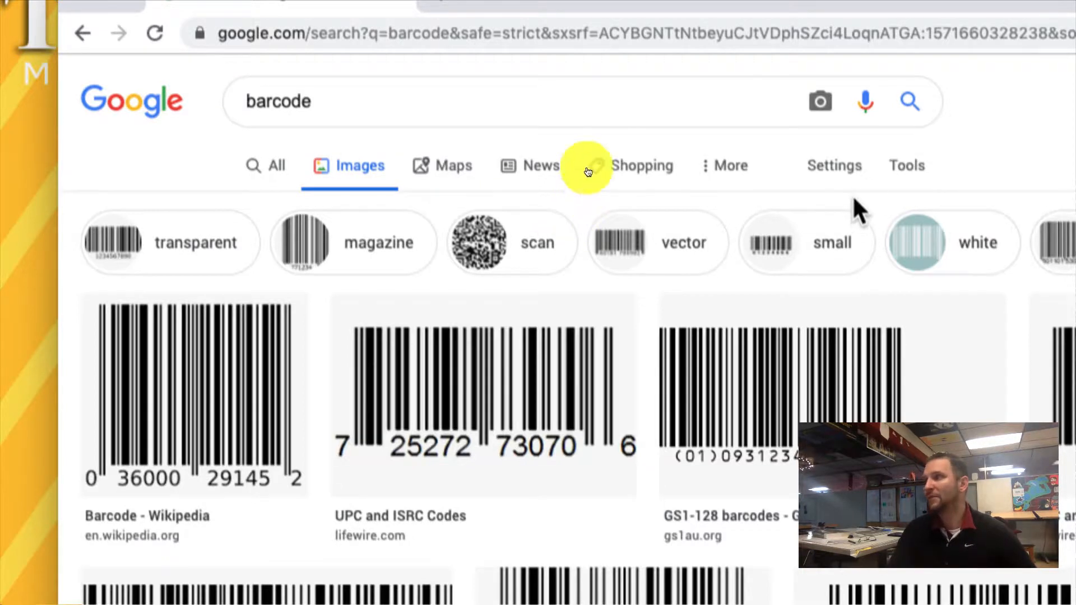
{"action": "left_click", "coordinate": [855, 166]}
{"action": "left_click", "coordinate": [911, 168]}
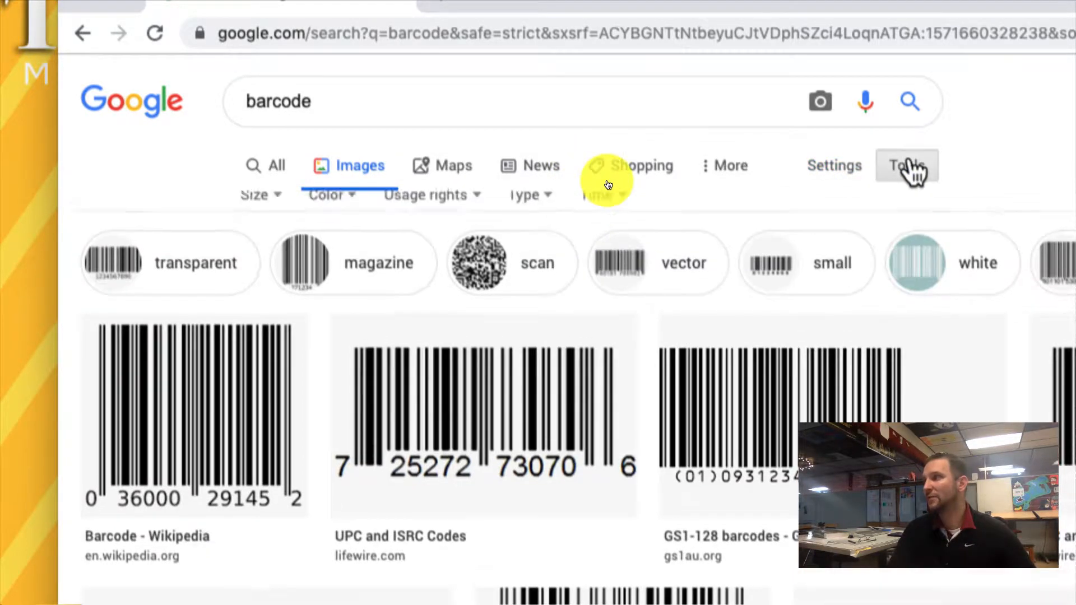
{"action": "left_click", "coordinate": [293, 211]}
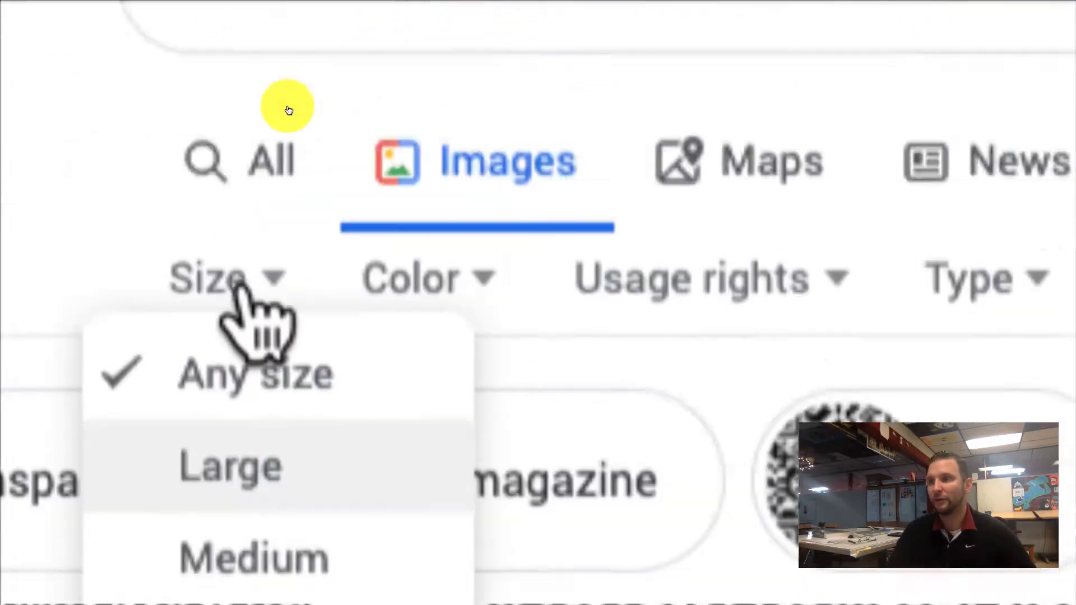
{"action": "left_click", "coordinate": [245, 277]}
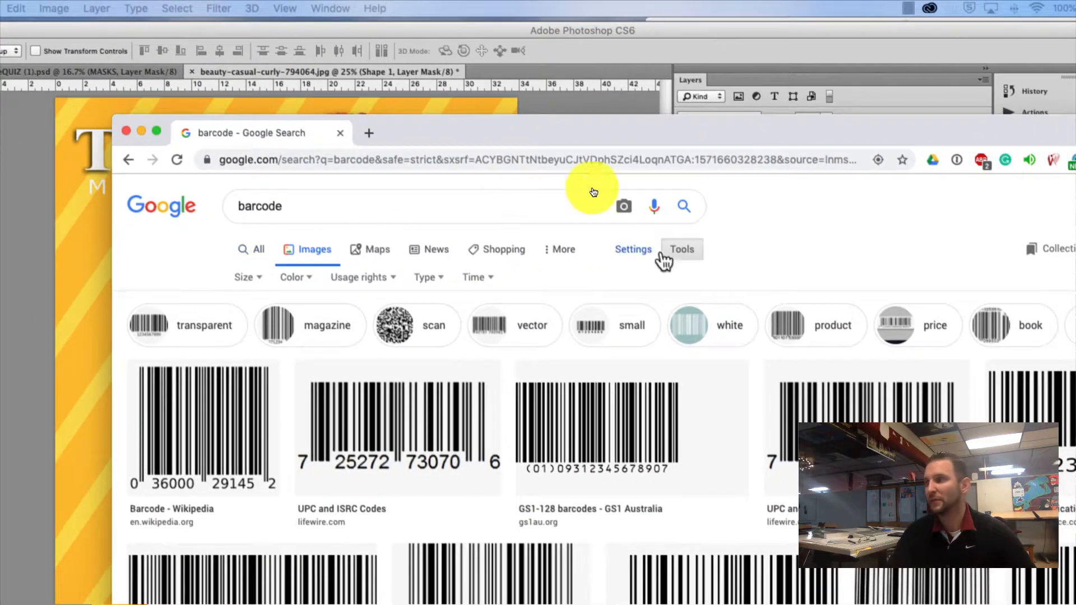
{"action": "left_click", "coordinate": [698, 258]}
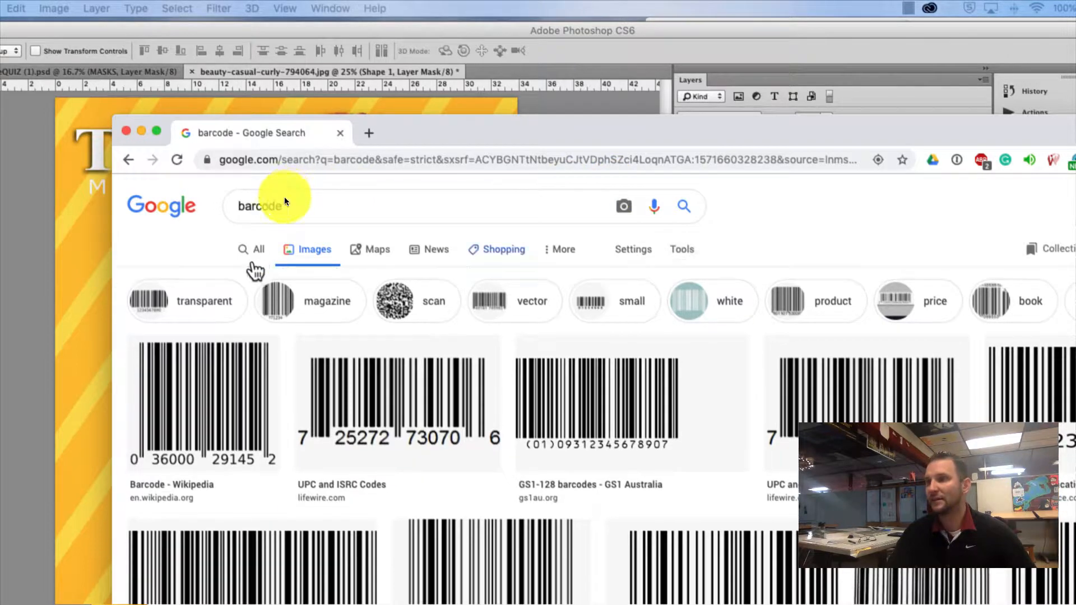
{"action": "left_click", "coordinate": [682, 250]}
{"action": "left_click", "coordinate": [245, 277]}
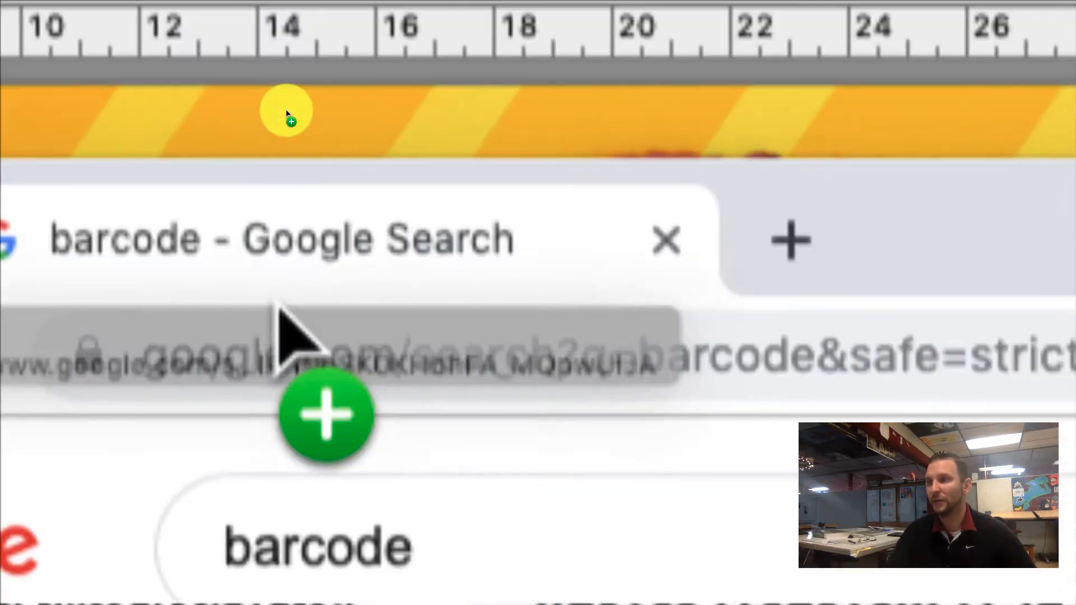
{"action": "left_click_drag", "start_coordinate": [279, 307], "coordinate": [289, 324]}
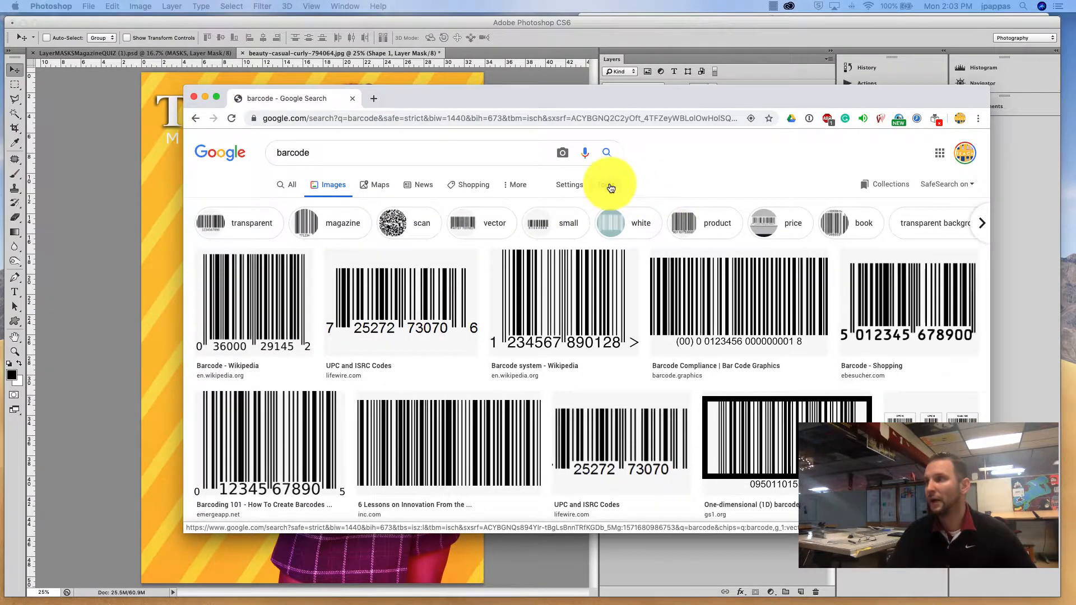
Step: Open the Wikipedia barcode image and save it to the Desktop as 1200px-Example_barcode.svg.png
{"action": "left_click", "coordinate": [611, 187]}
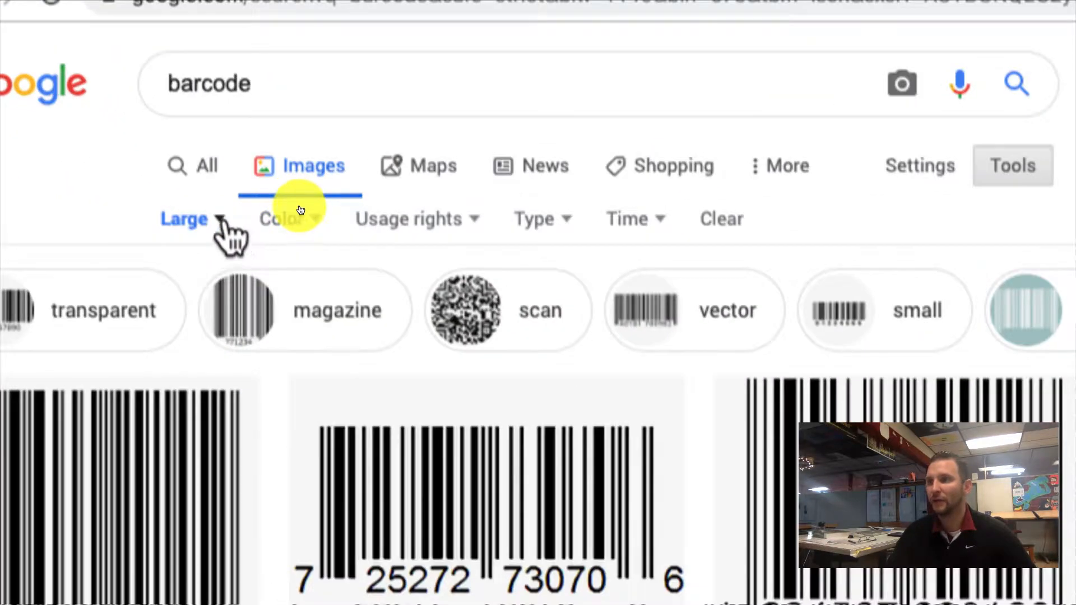
{"action": "left_click", "coordinate": [220, 220]}
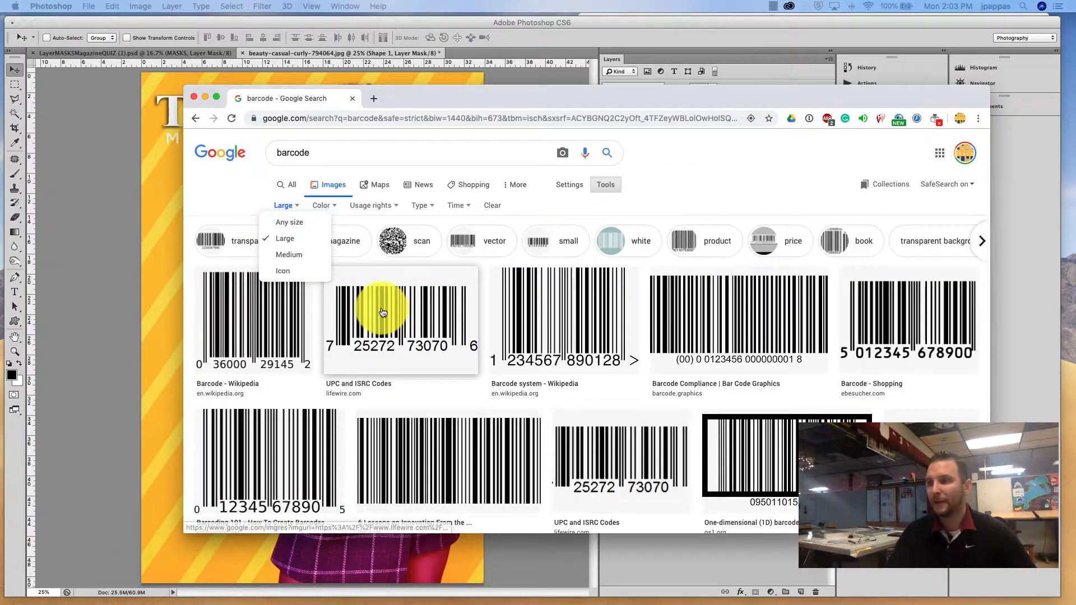
{"action": "left_click", "coordinate": [604, 325]}
{"action": "left_click", "coordinate": [444, 328]}
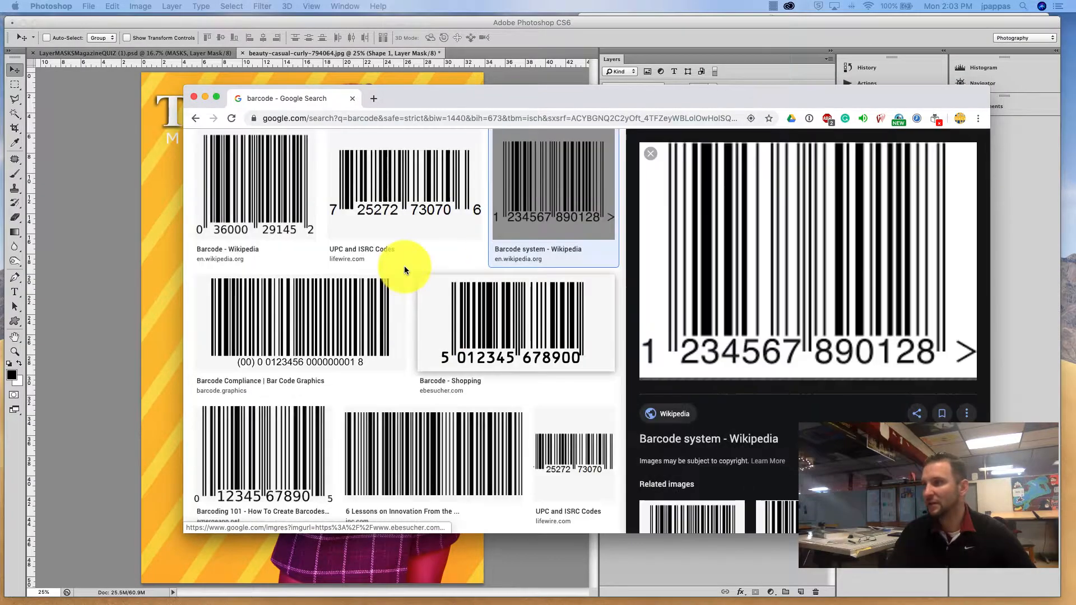
{"action": "left_click", "coordinate": [357, 308]}
{"action": "left_click", "coordinate": [284, 175]}
{"action": "left_click", "coordinate": [553, 197]}
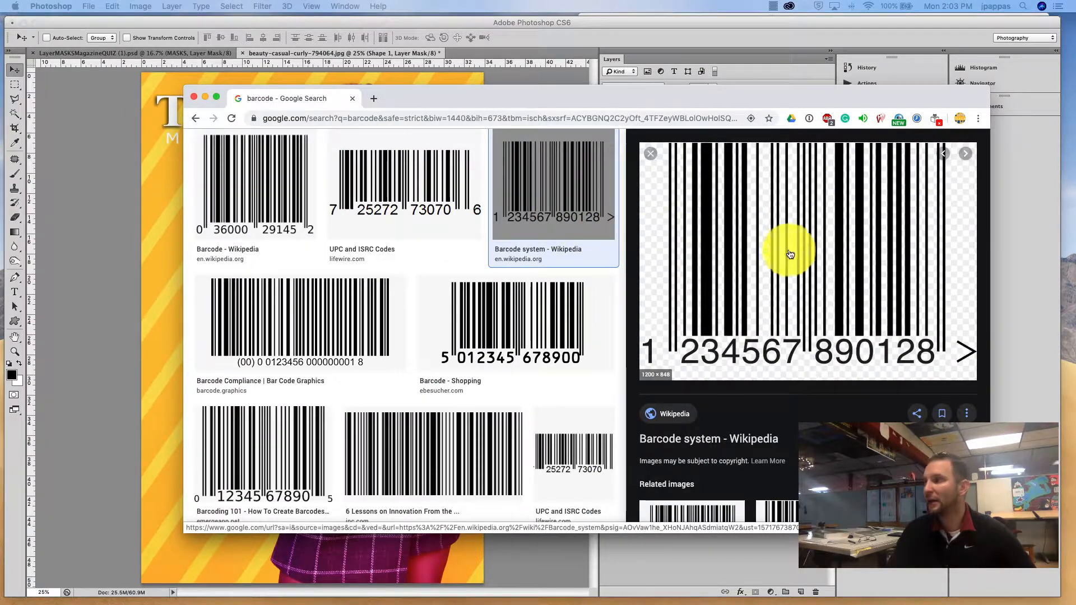
{"action": "right_click", "coordinate": [765, 296]}
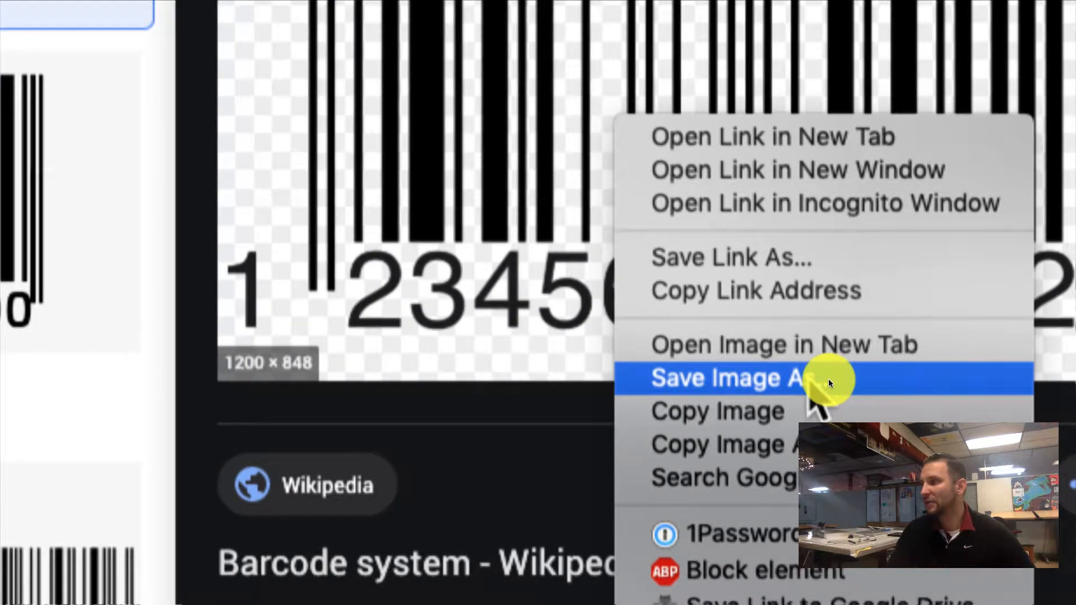
{"action": "left_click", "coordinate": [830, 383]}
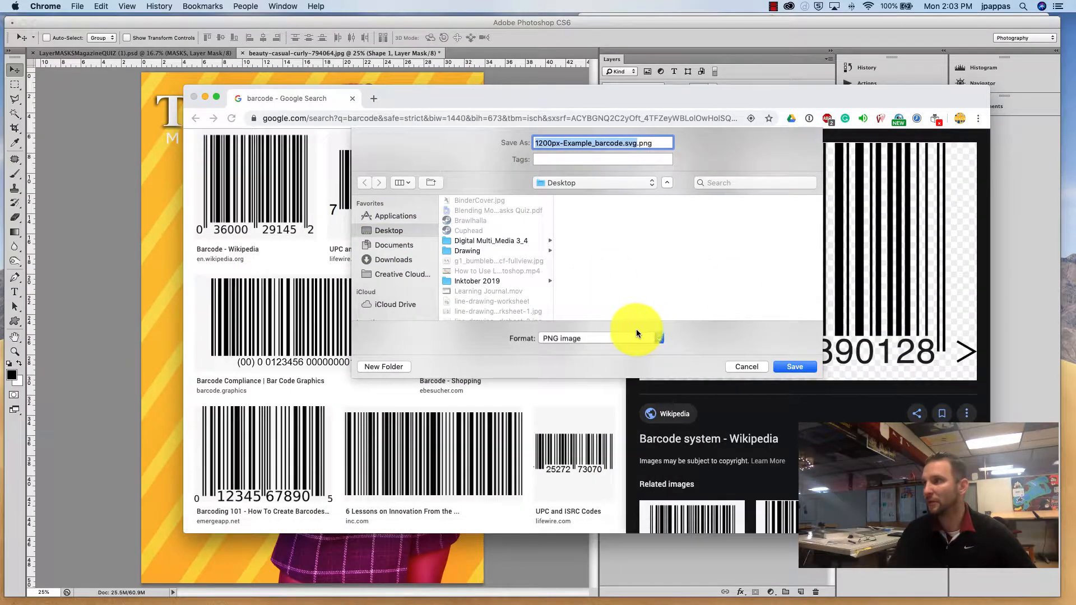
{"action": "left_click", "coordinate": [796, 367]}
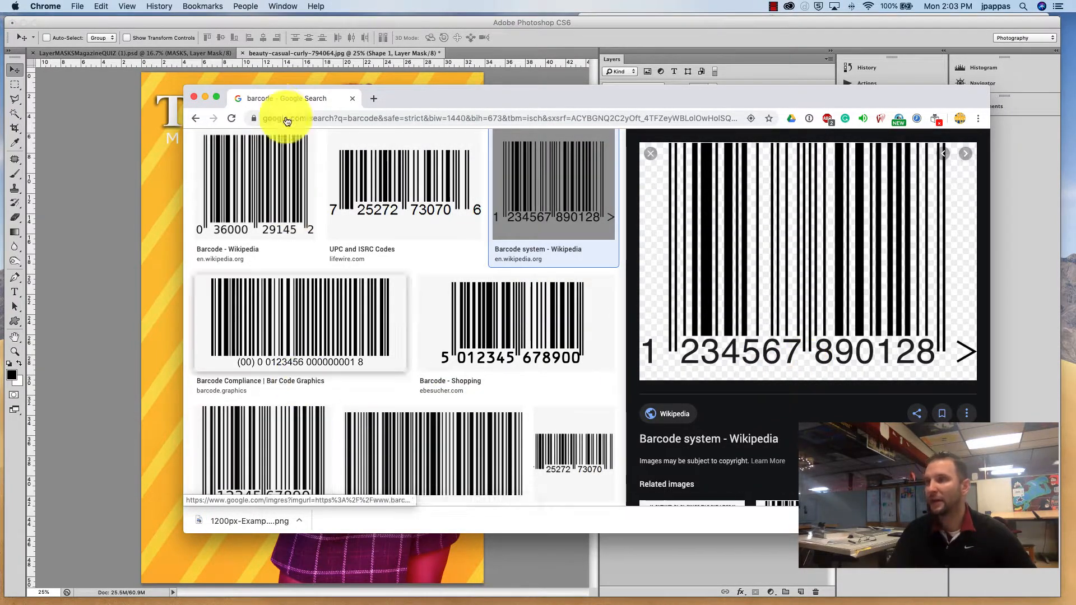
Step: Return to Photoshop and place the saved barcode PNG from the Desktop into the cover
{"action": "left_click", "coordinate": [203, 98]}
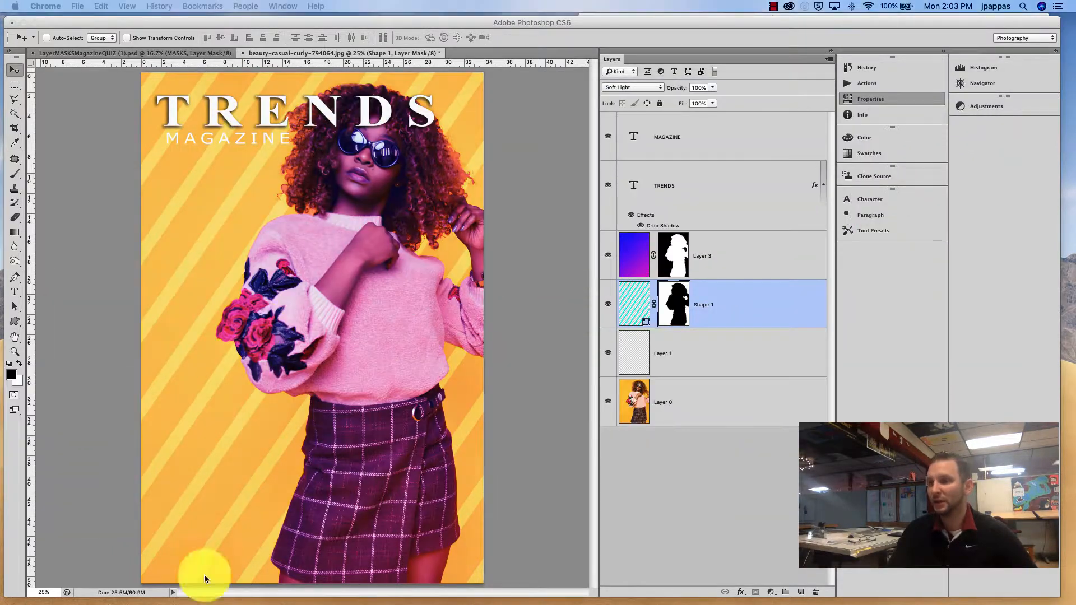
{"action": "left_click", "coordinate": [101, 245]}
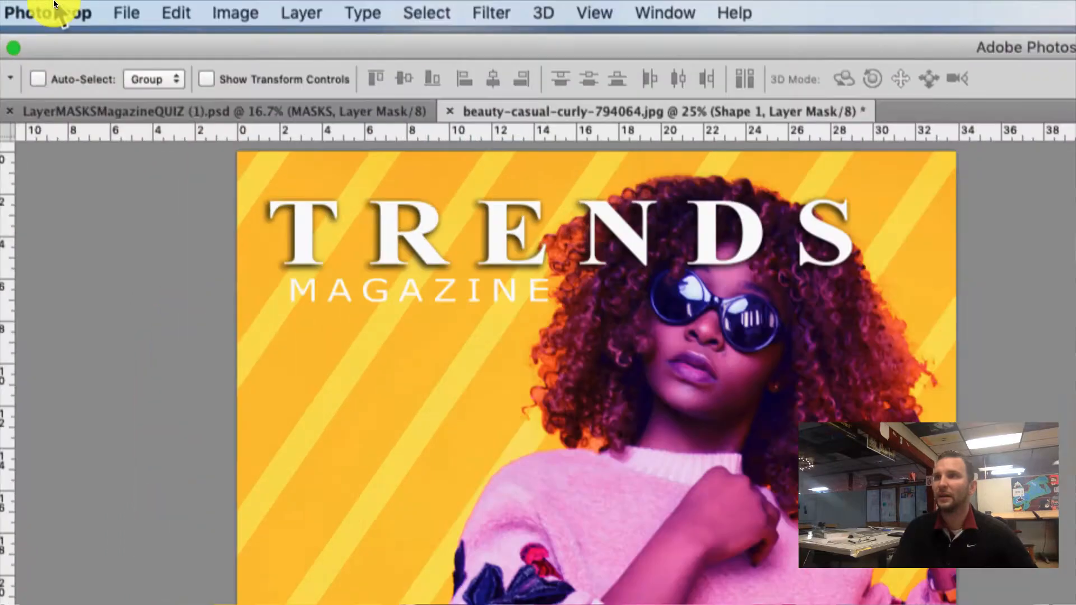
{"action": "left_click", "coordinate": [88, 6]}
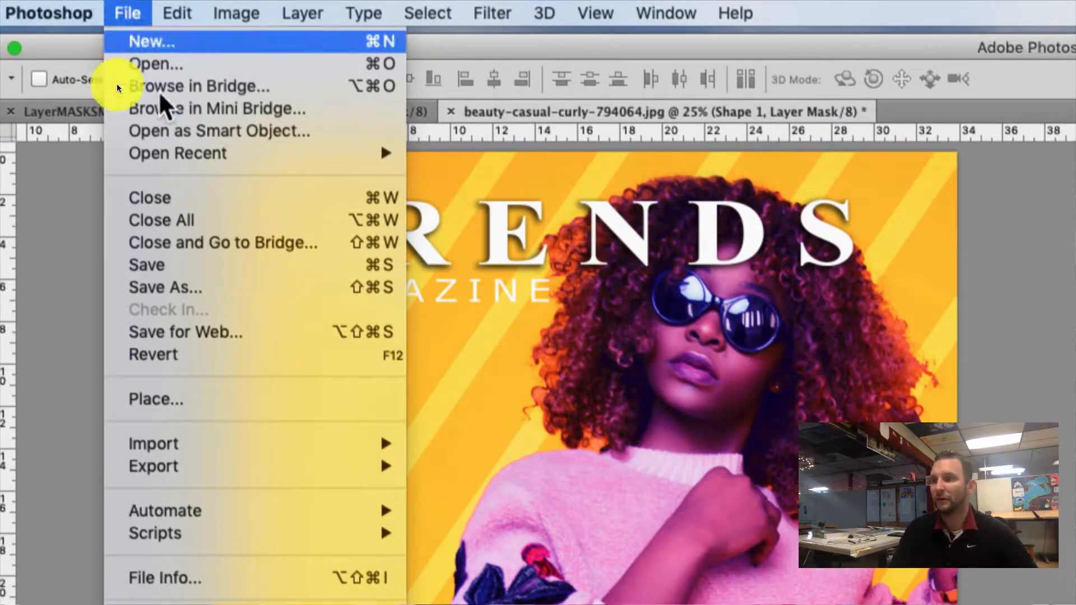
{"action": "left_click", "coordinate": [219, 402]}
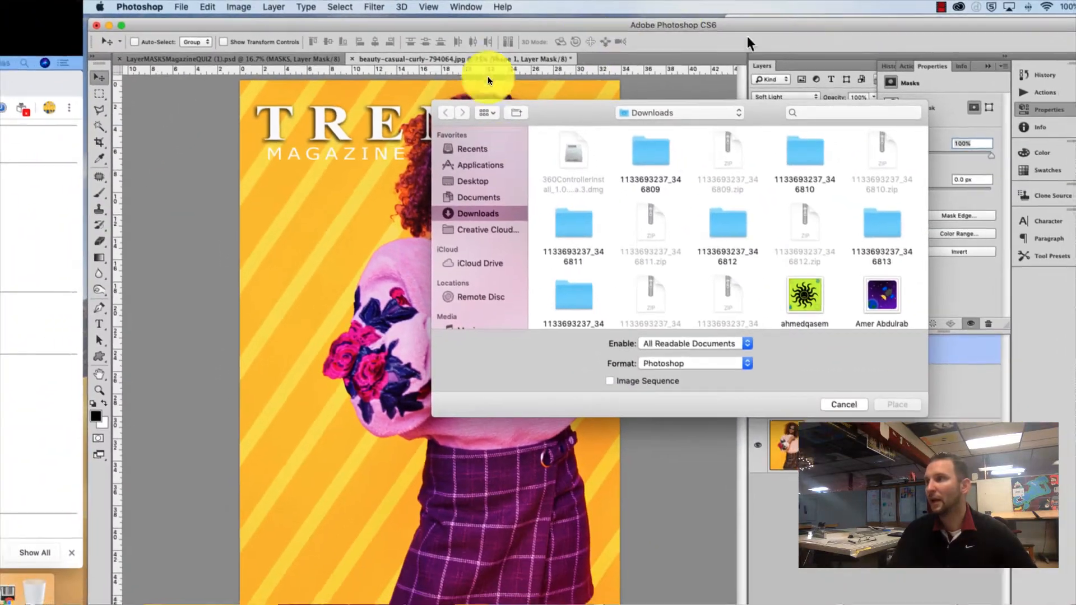
{"action": "left_click_drag", "start_coordinate": [593, 121], "coordinate": [436, 109]}
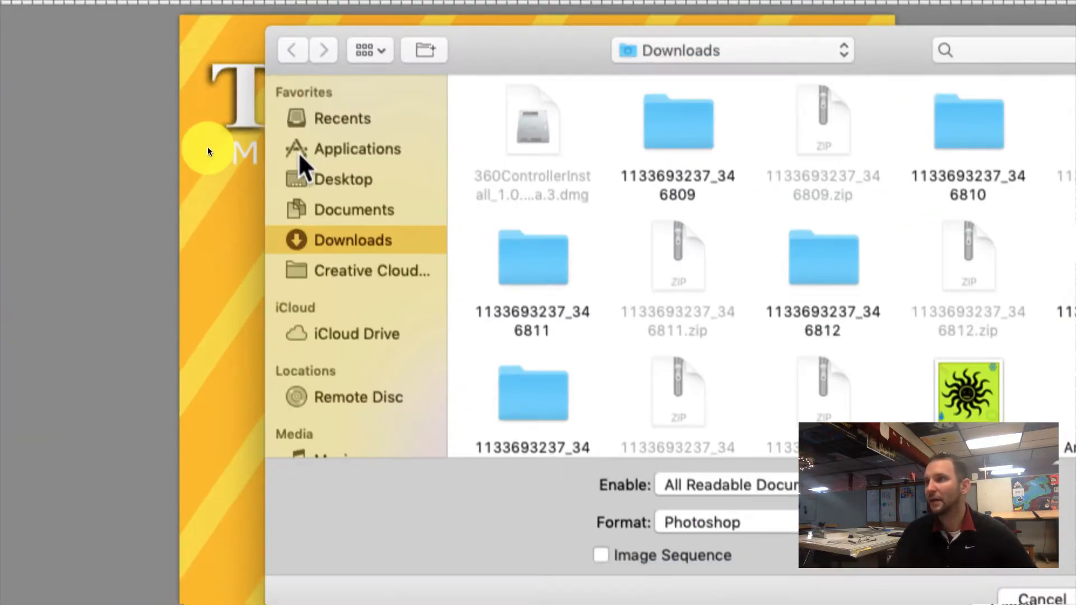
{"action": "scroll", "coordinate": [322, 185], "scroll_direction": "down", "scroll_amount": 1}
{"action": "scroll", "coordinate": [322, 185], "scroll_direction": "up", "scroll_amount": 1}
{"action": "left_click", "coordinate": [322, 166]}
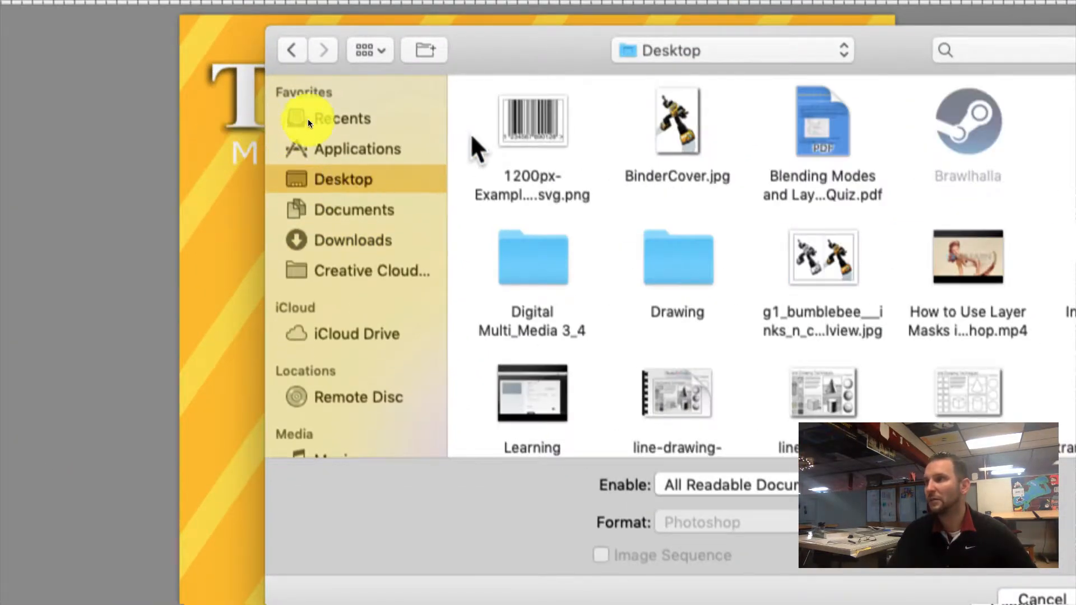
{"action": "left_click", "coordinate": [537, 107]}
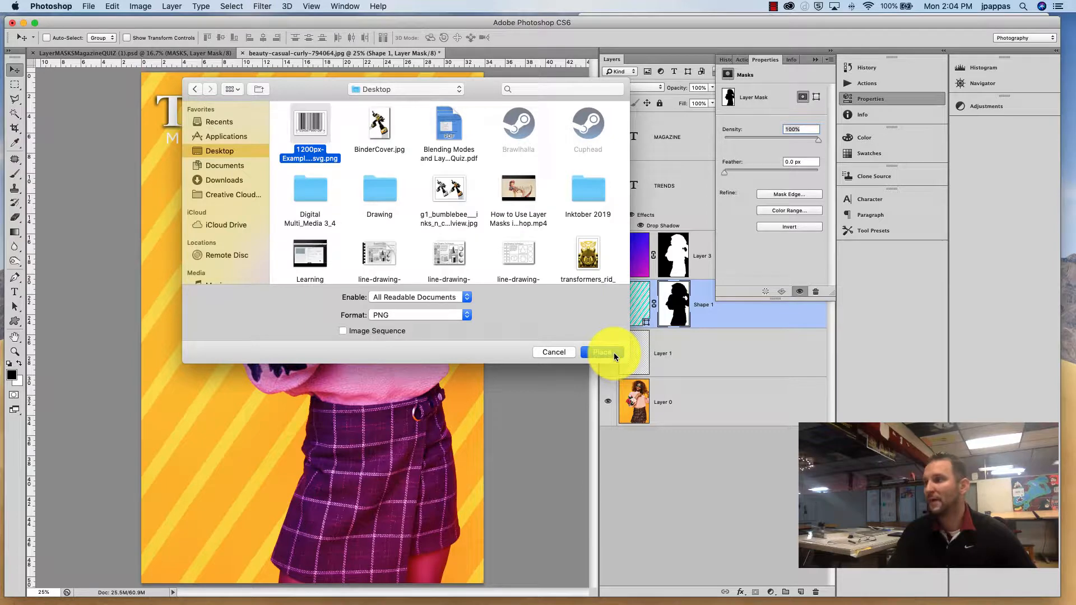
{"action": "left_click", "coordinate": [602, 352]}
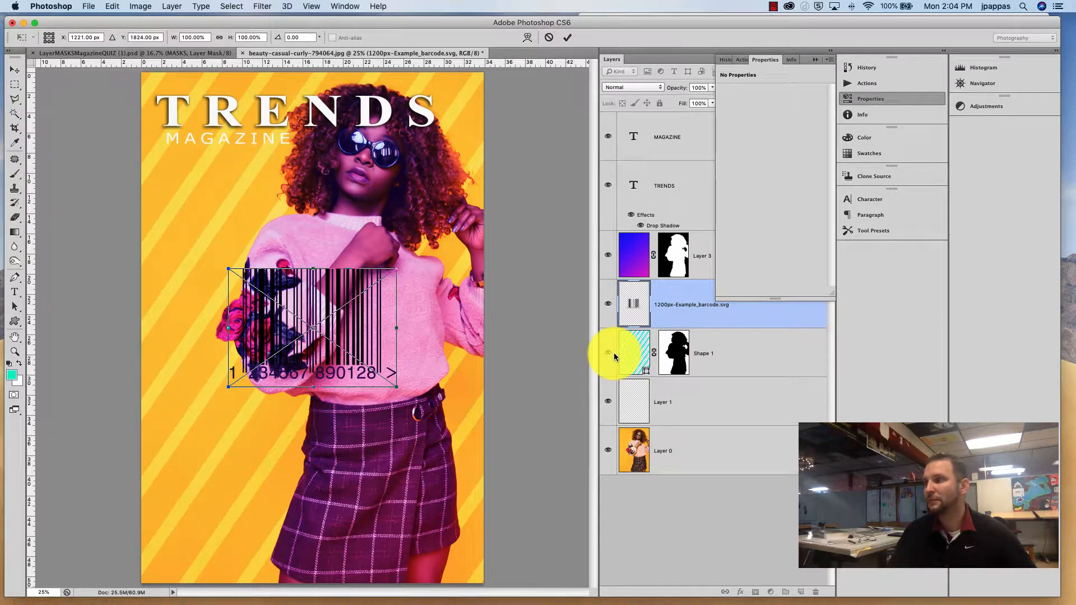
Step: Scale the placed barcode to about 48% and move it into the cover's bottom-left corner, then commit
{"action": "left_click_drag", "start_coordinate": [359, 329], "coordinate": [285, 491]}
{"action": "left_click_drag", "start_coordinate": [322, 429], "coordinate": [225, 527]}
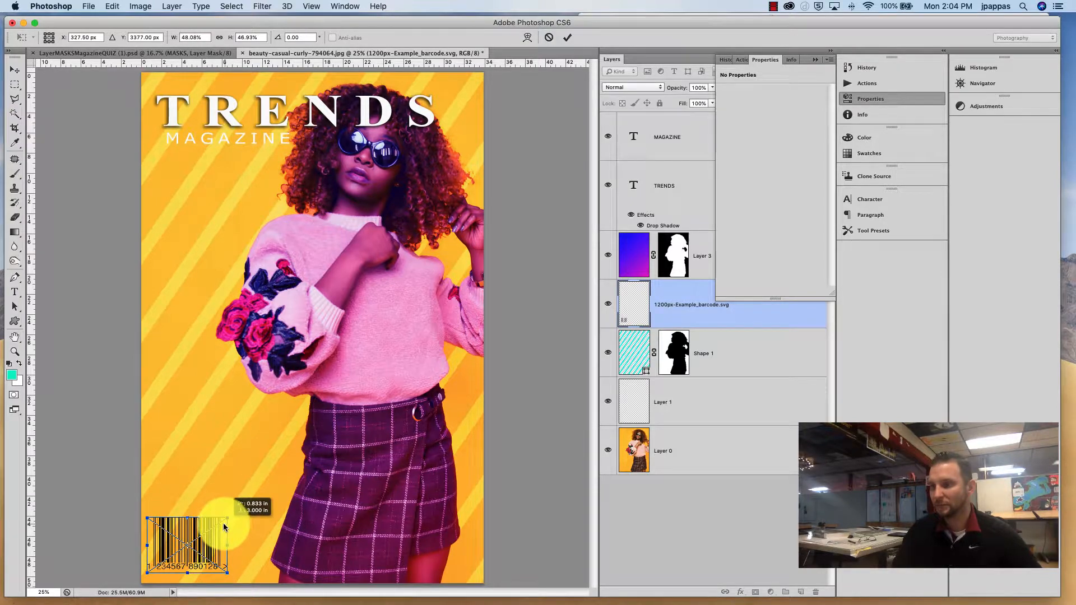
{"action": "key", "text": "Return"}
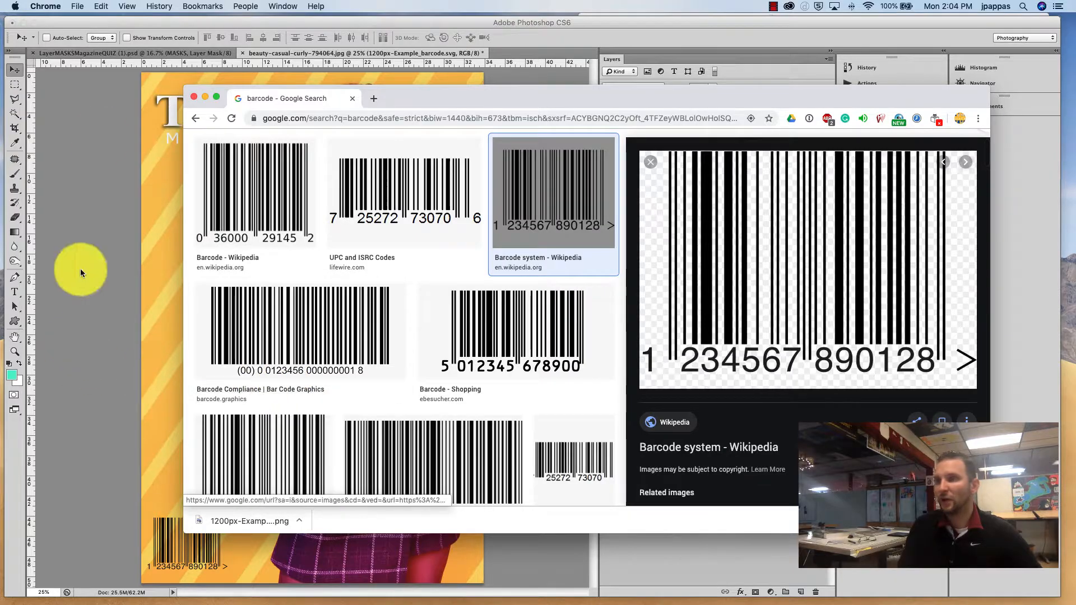
{"action": "left_click", "coordinate": [85, 126]}
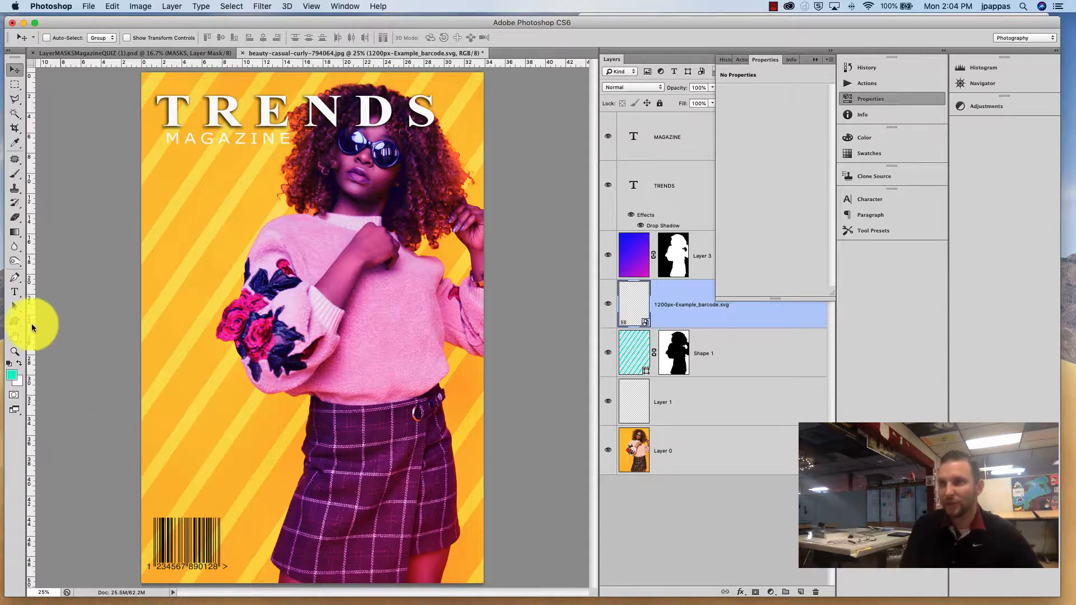
Step: Draw a rectangle with the Rectangle Tool over the barcode in the cover's bottom-left corner
{"action": "left_click", "coordinate": [14, 321]}
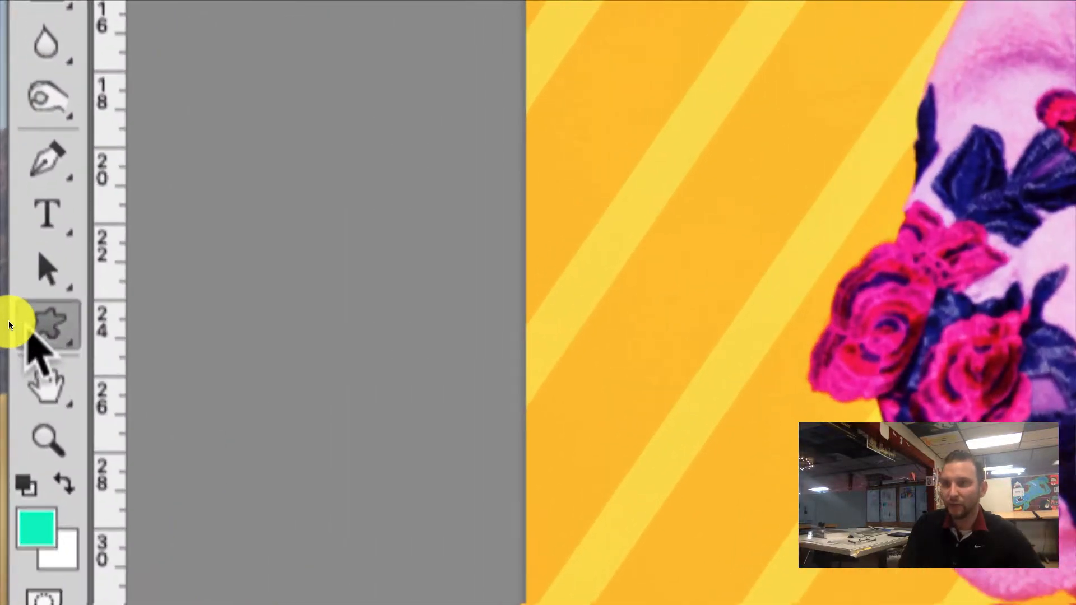
{"action": "left_click", "coordinate": [15, 322]}
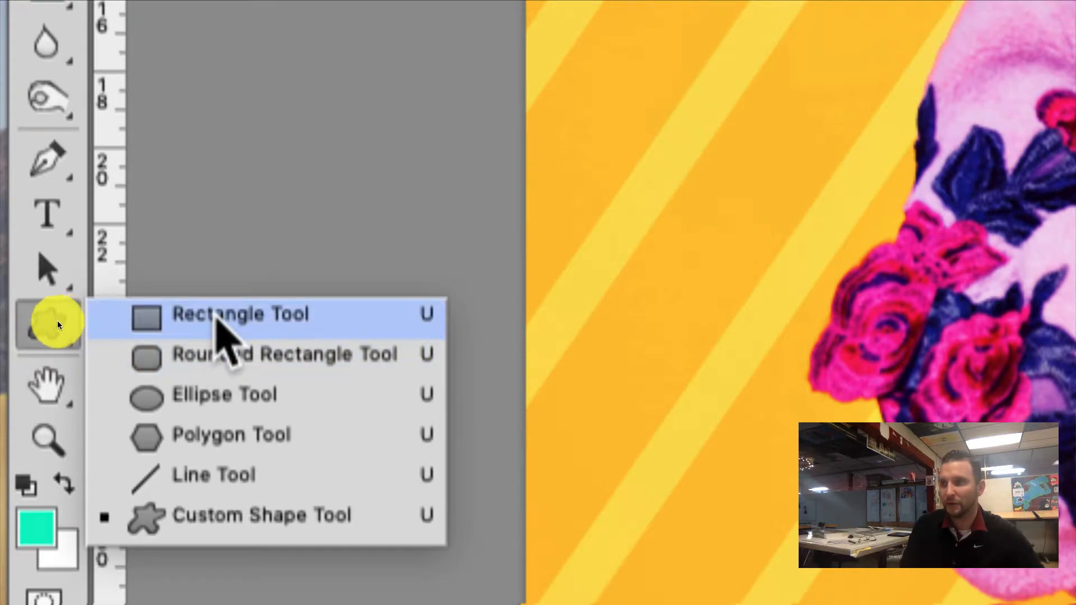
{"action": "left_click", "coordinate": [239, 324]}
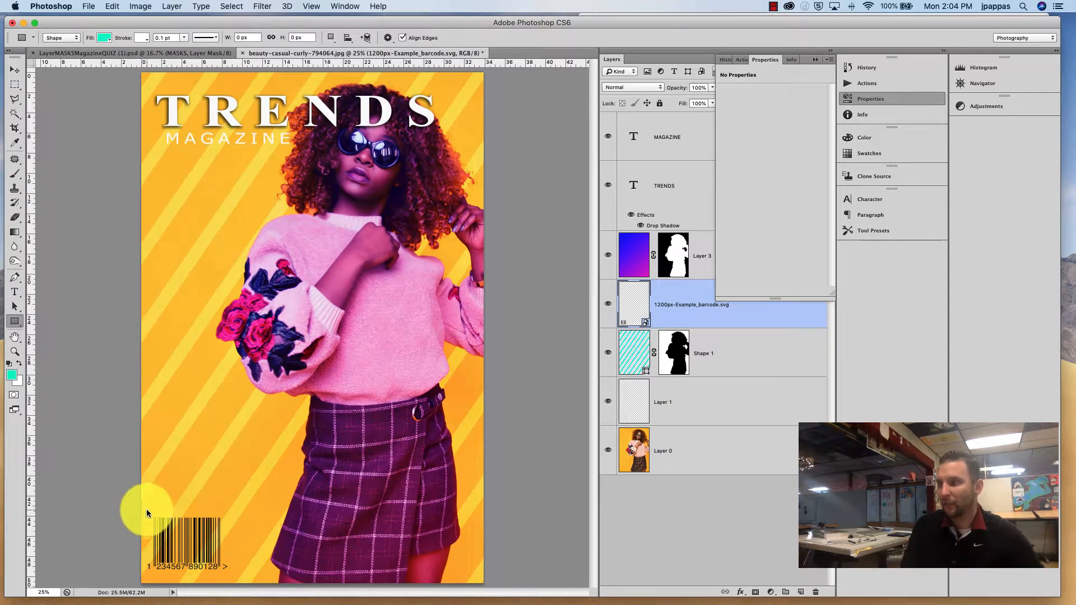
{"action": "left_click_drag", "start_coordinate": [147, 511], "coordinate": [227, 573]}
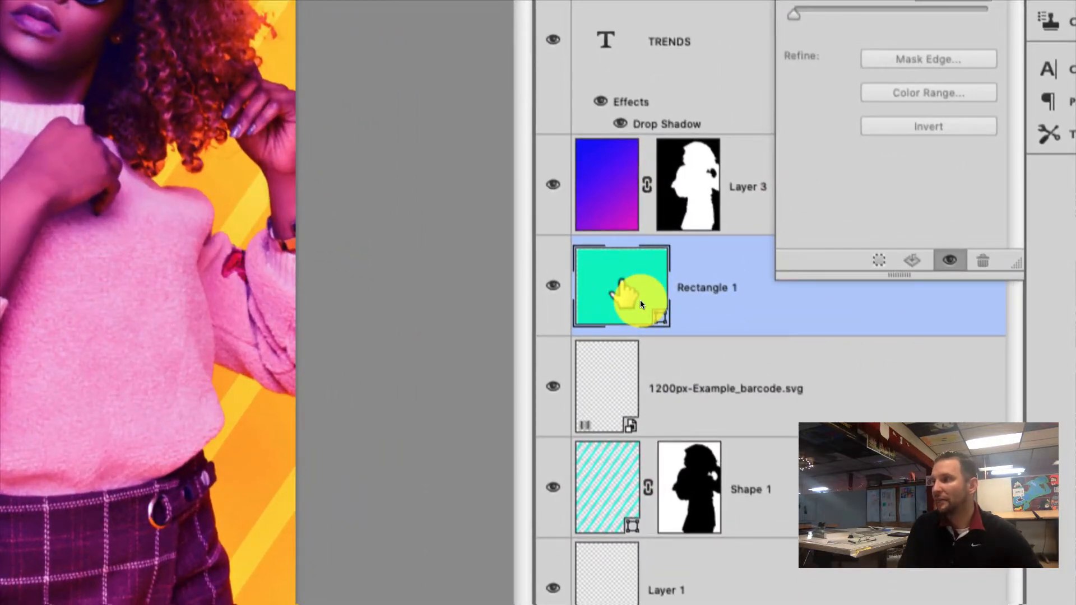
Step: Set the rectangle's fill colour to near-white #f9fcfb and move its layer below the barcode layer
{"action": "double_click", "coordinate": [640, 301]}
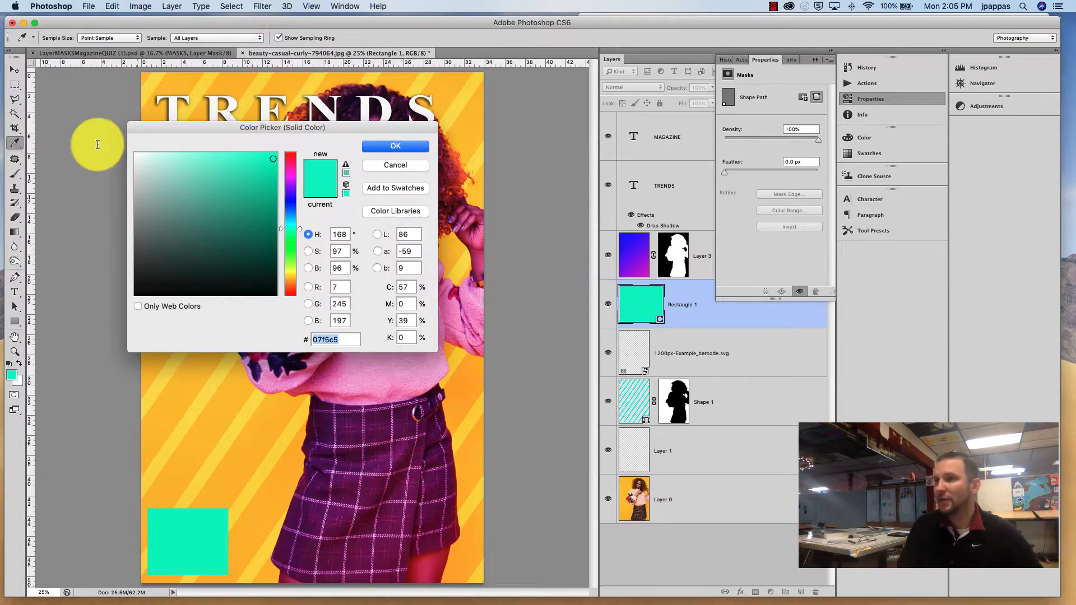
{"action": "left_click", "coordinate": [136, 156]}
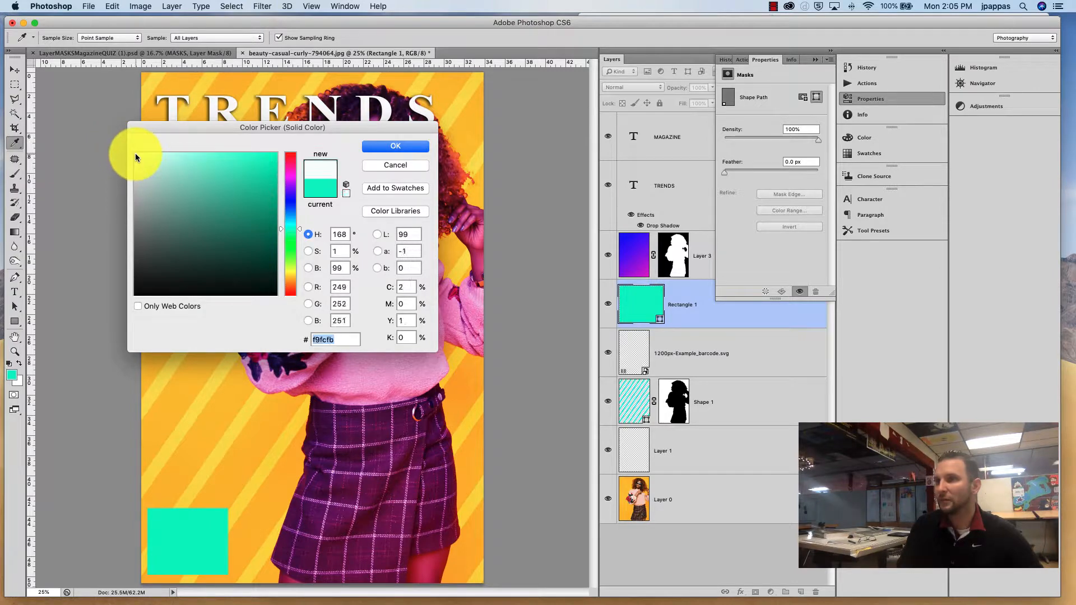
{"action": "left_click", "coordinate": [394, 146]}
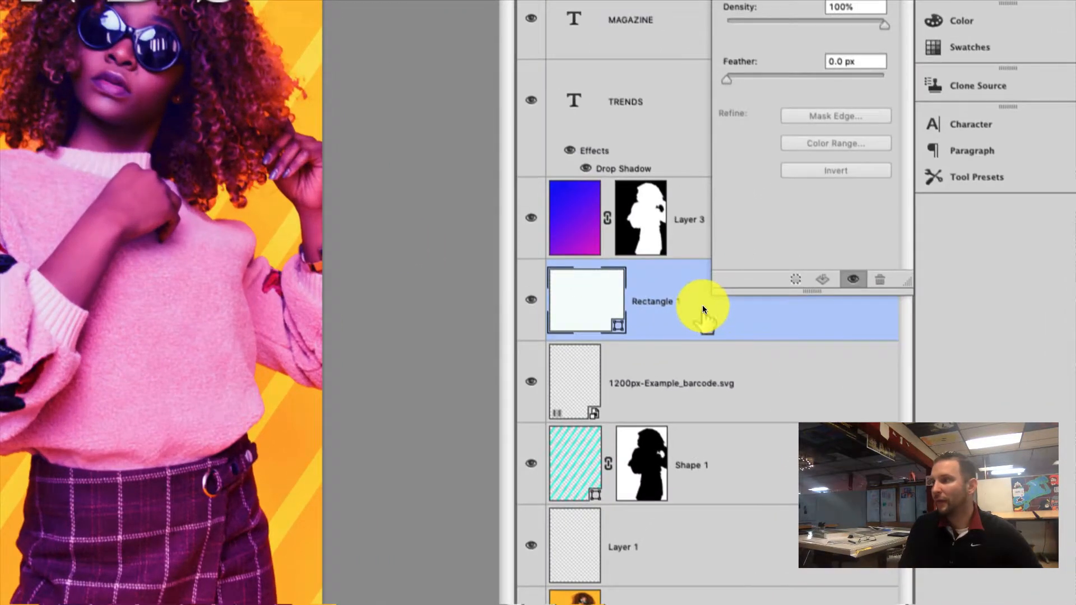
{"action": "left_click_drag", "start_coordinate": [709, 307], "coordinate": [707, 367]}
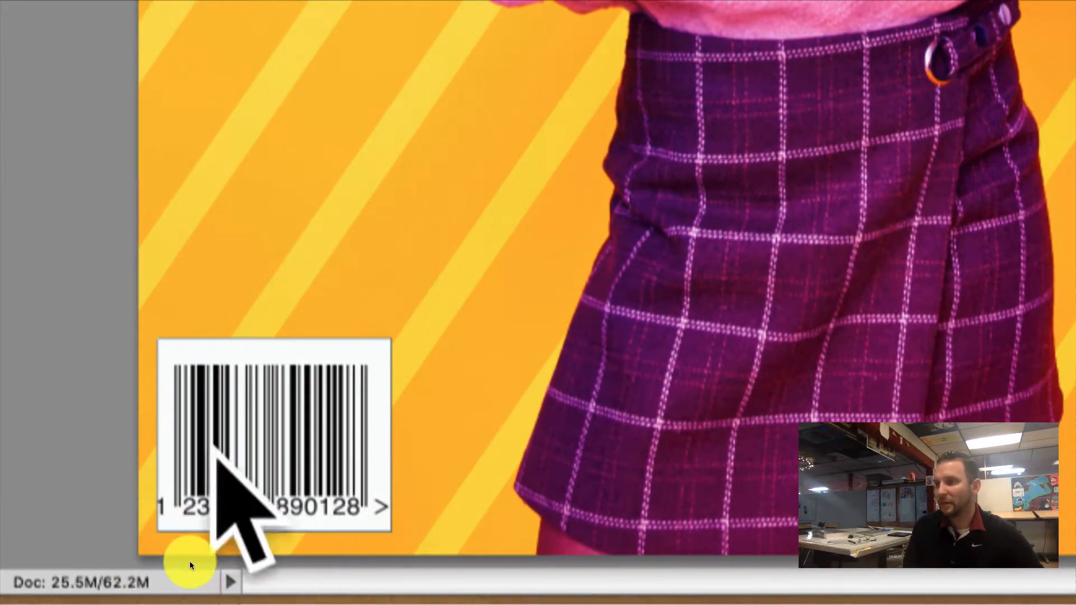
Step: Free Transform the white rectangle, widening its edges so it frames the barcode, and commit
{"action": "key", "text": "ctrl+t"}
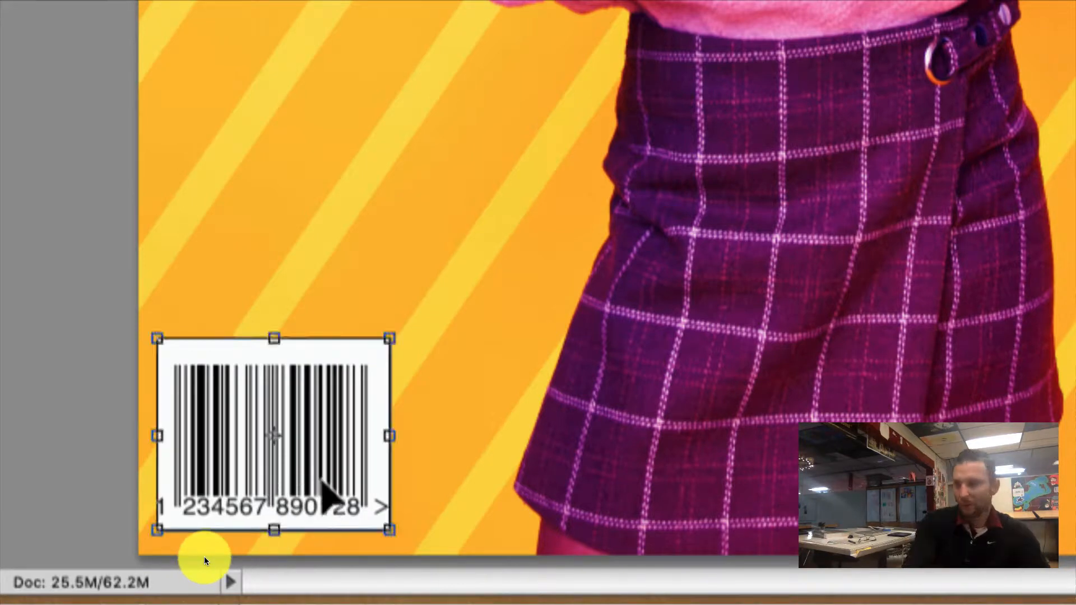
{"action": "left_click_drag", "start_coordinate": [274, 339], "coordinate": [273, 349]}
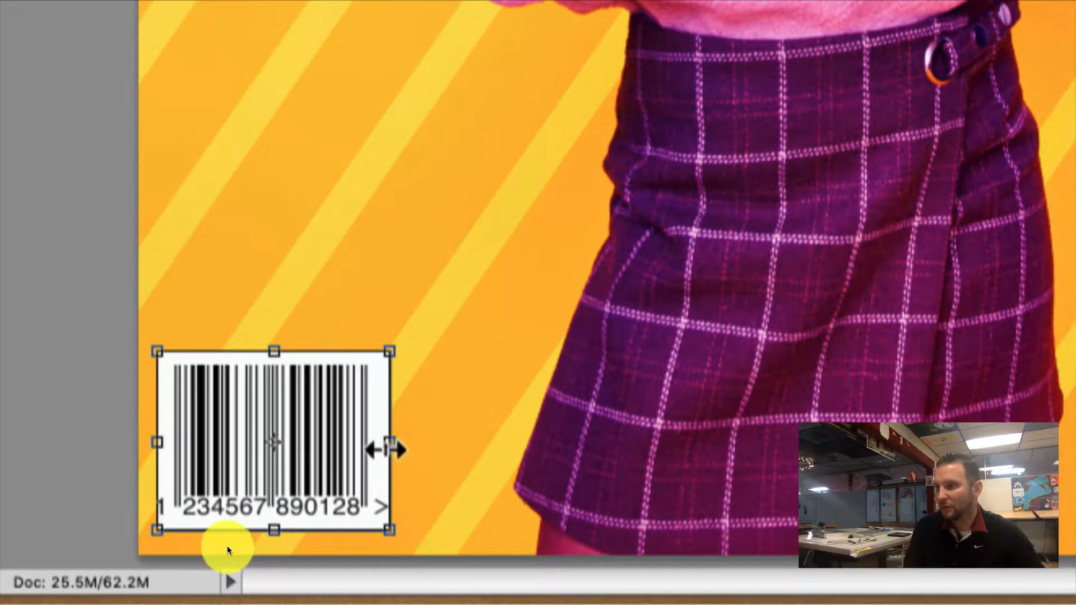
{"action": "left_click_drag", "start_coordinate": [389, 446], "coordinate": [402, 450]}
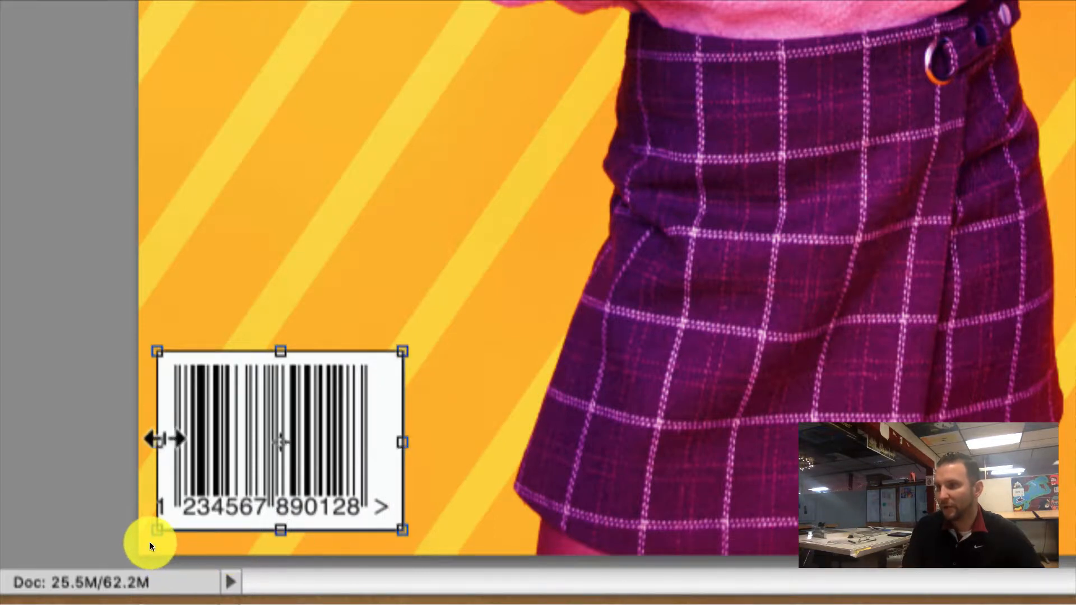
{"action": "left_click_drag", "start_coordinate": [162, 440], "coordinate": [159, 440]}
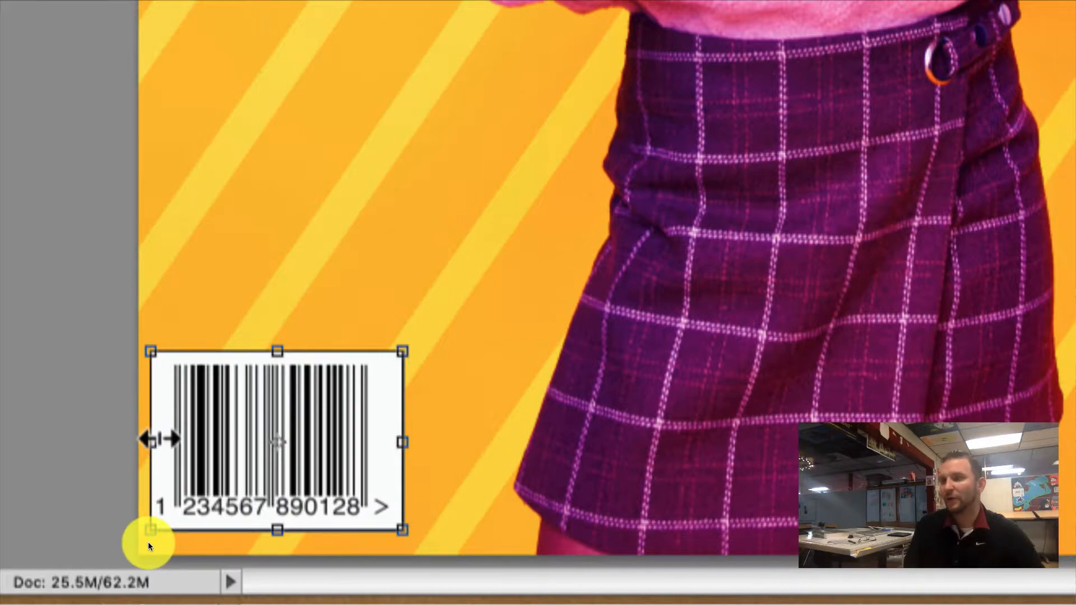
{"action": "key", "text": "Return"}
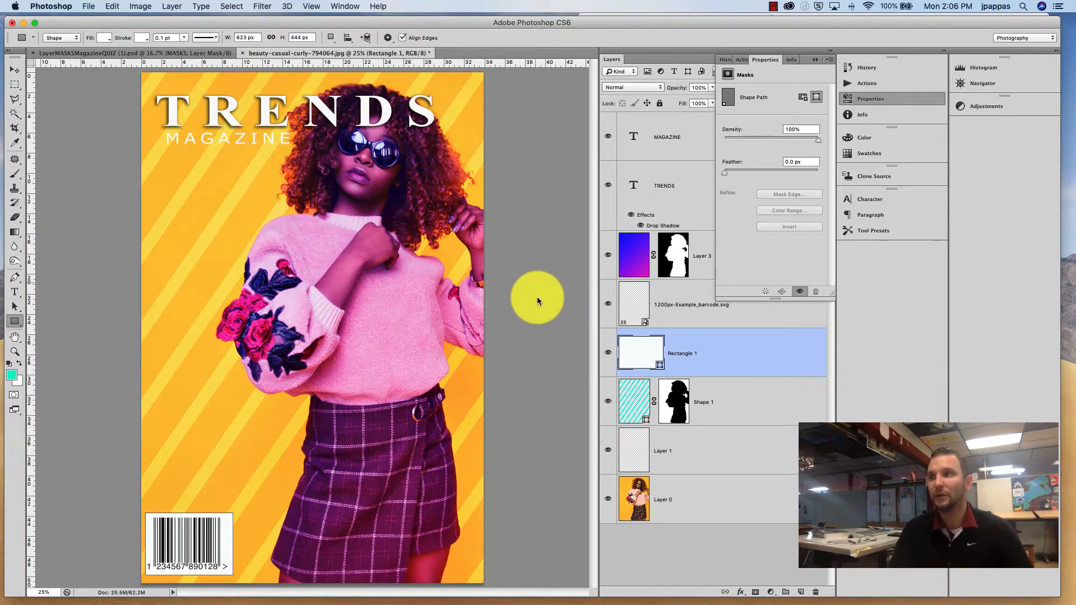
Step: Save the document to the Desktop as PRACTICE MAGAZINE.psd in Photoshop format with layers
{"action": "left_click", "coordinate": [90, 6]}
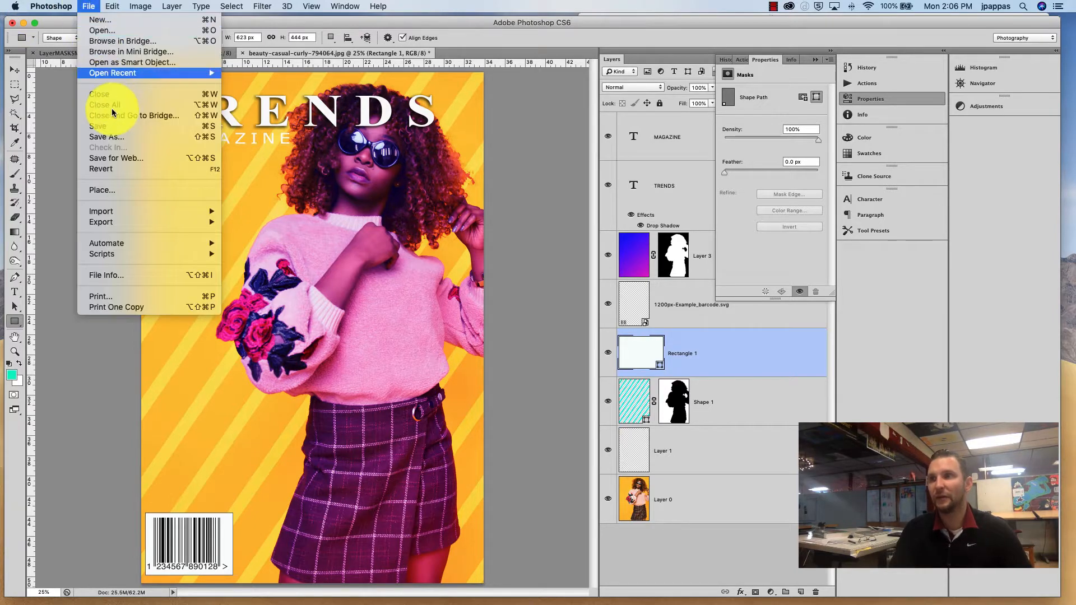
{"action": "left_click", "coordinate": [112, 140]}
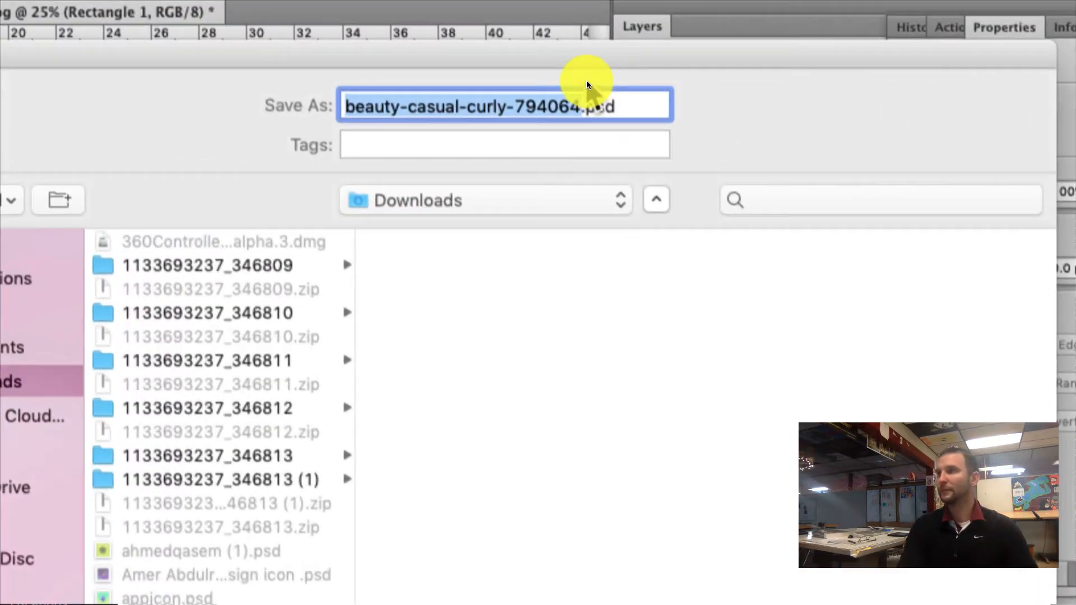
{"action": "type", "text": "PRacti"}
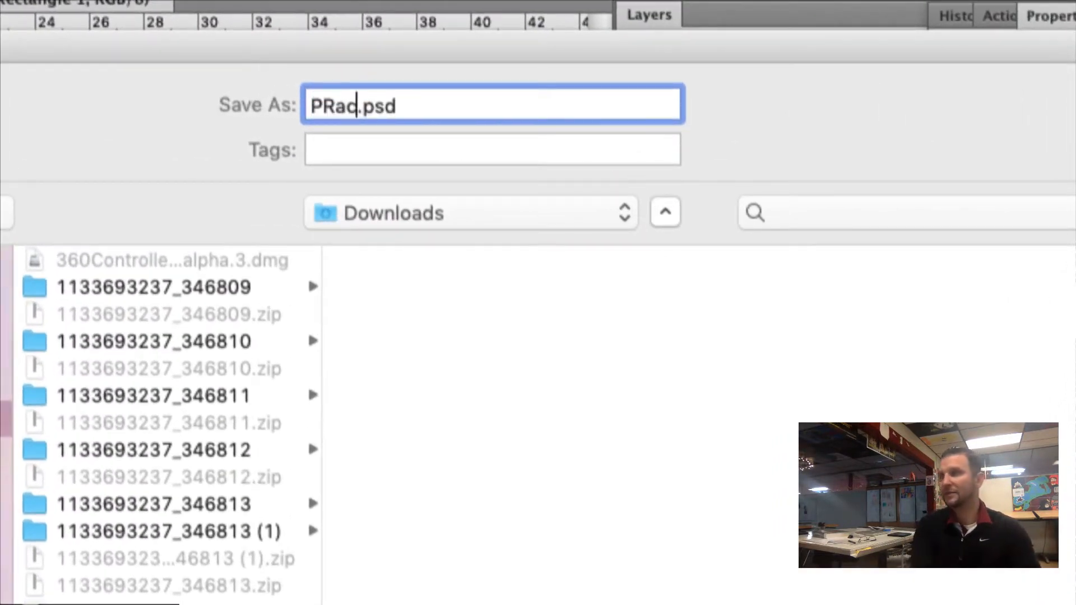
{"action": "key", "text": "BackSpace"}
{"action": "key", "text": "BackSpace"}
{"action": "key", "text": "BackSpace"}
{"action": "key", "text": "BackSpace"}
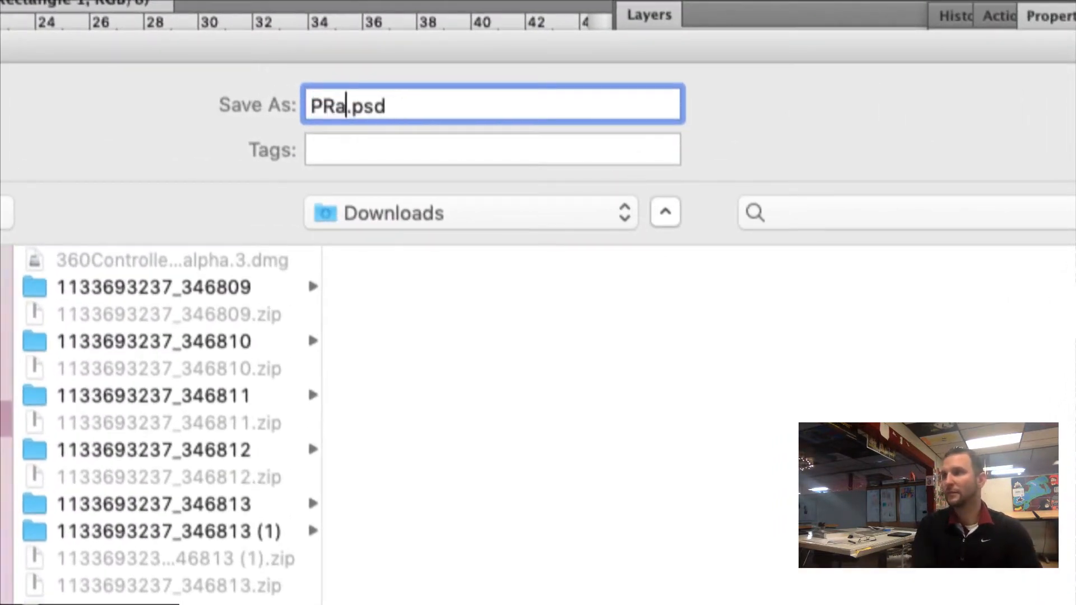
{"action": "type", "text": "ACTICE"}
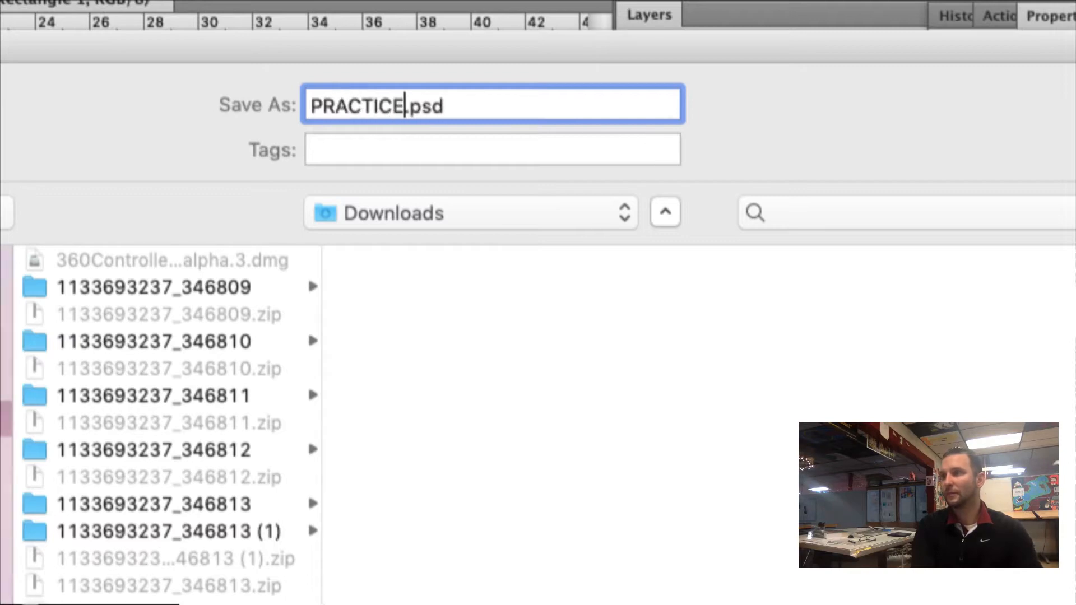
{"action": "type", "text": " MAGA"}
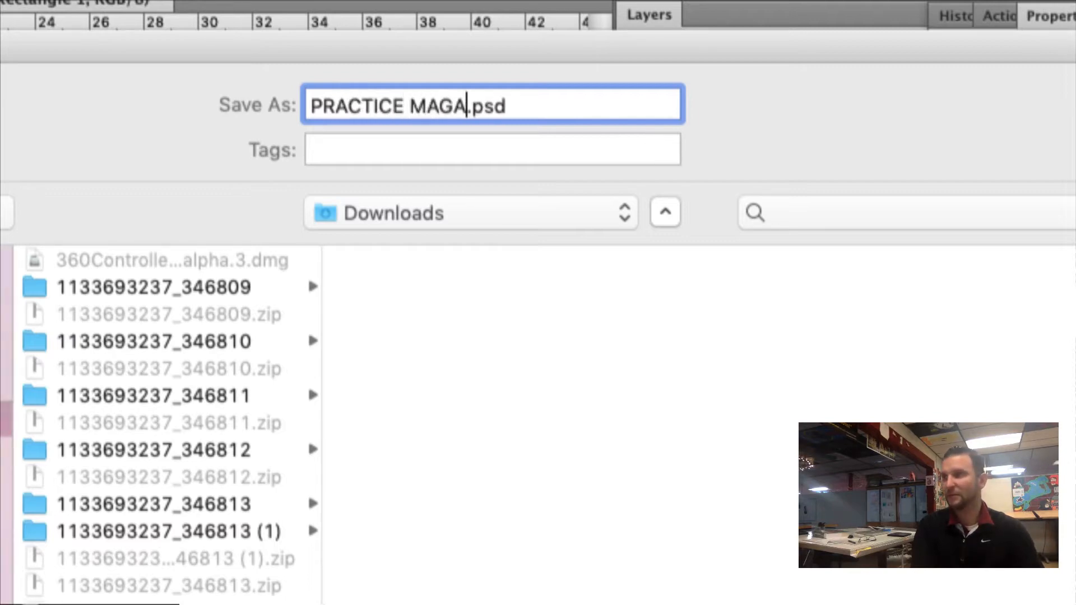
{"action": "type", "text": "ZINE"}
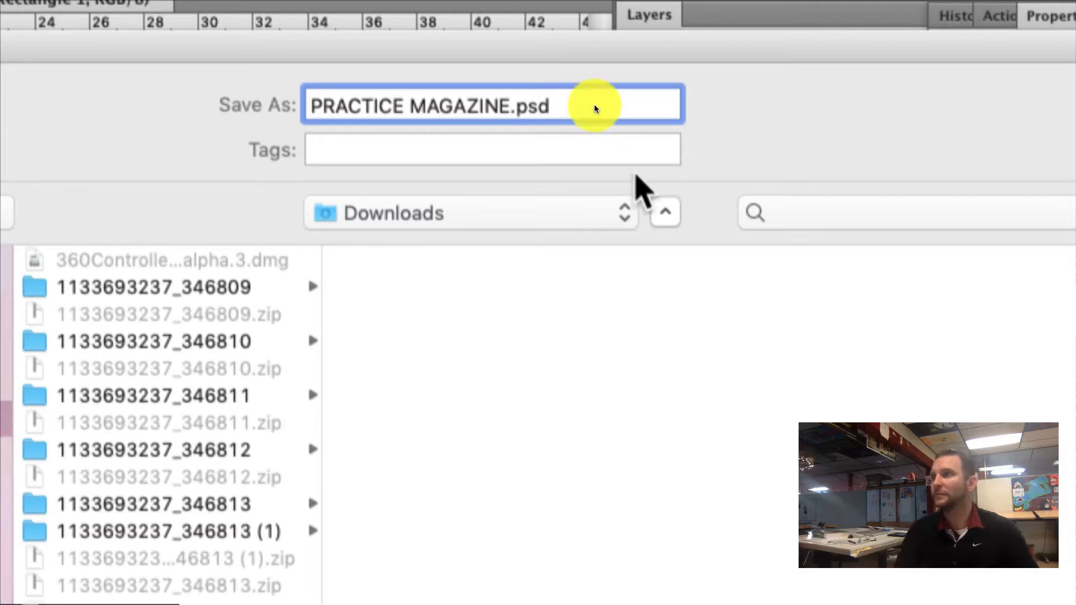
{"action": "key", "text": "BackSpace"}
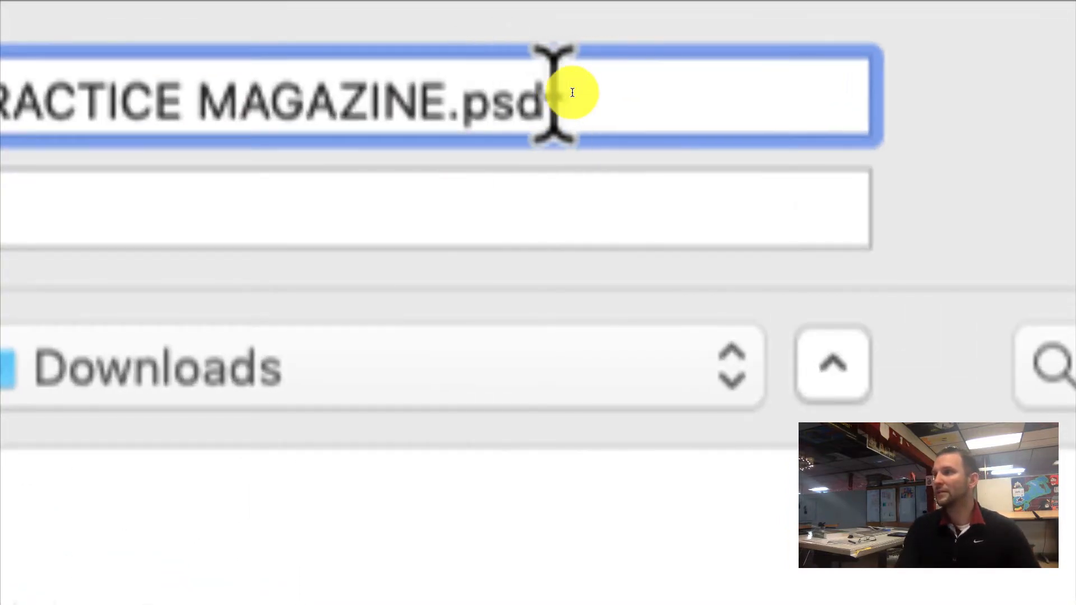
{"action": "left_click_drag", "start_coordinate": [554, 106], "coordinate": [462, 101]}
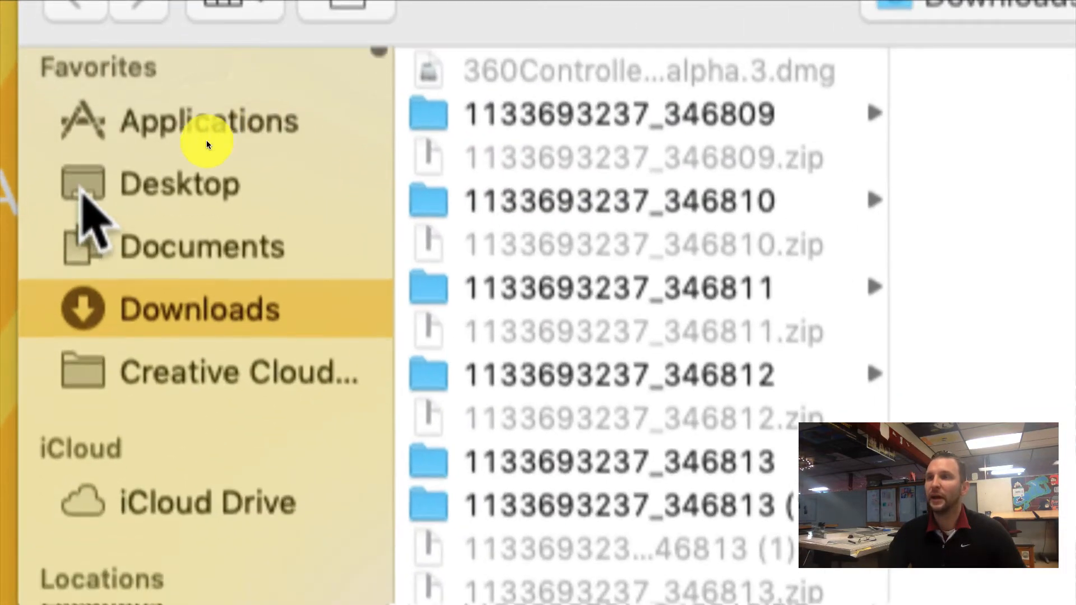
{"action": "scroll", "coordinate": [112, 202], "scroll_direction": "down", "scroll_amount": 1}
{"action": "left_click", "coordinate": [144, 179]}
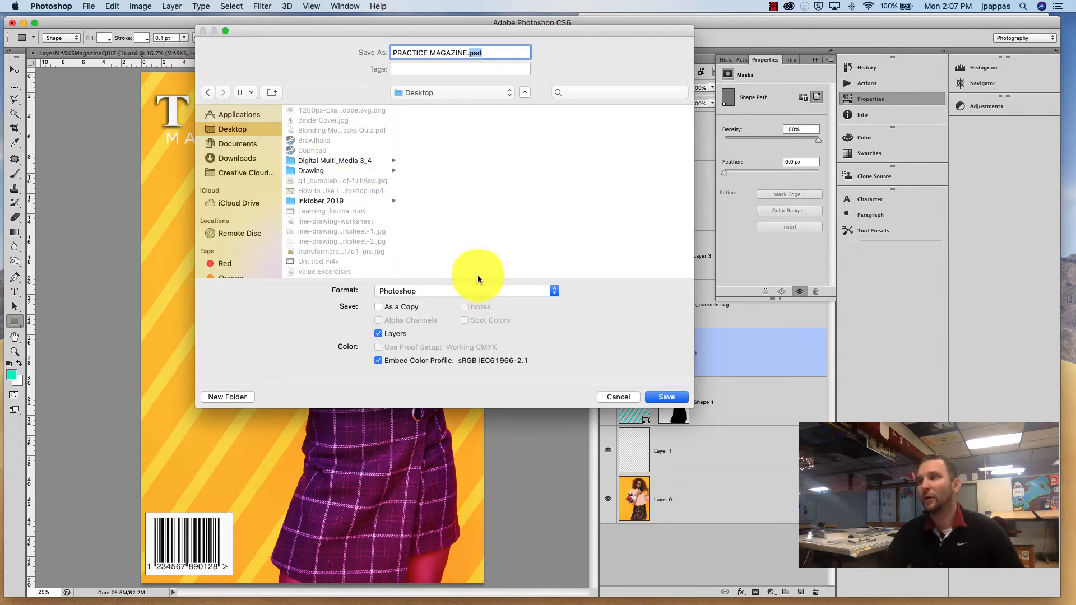
{"action": "key", "text": "BackSpace"}
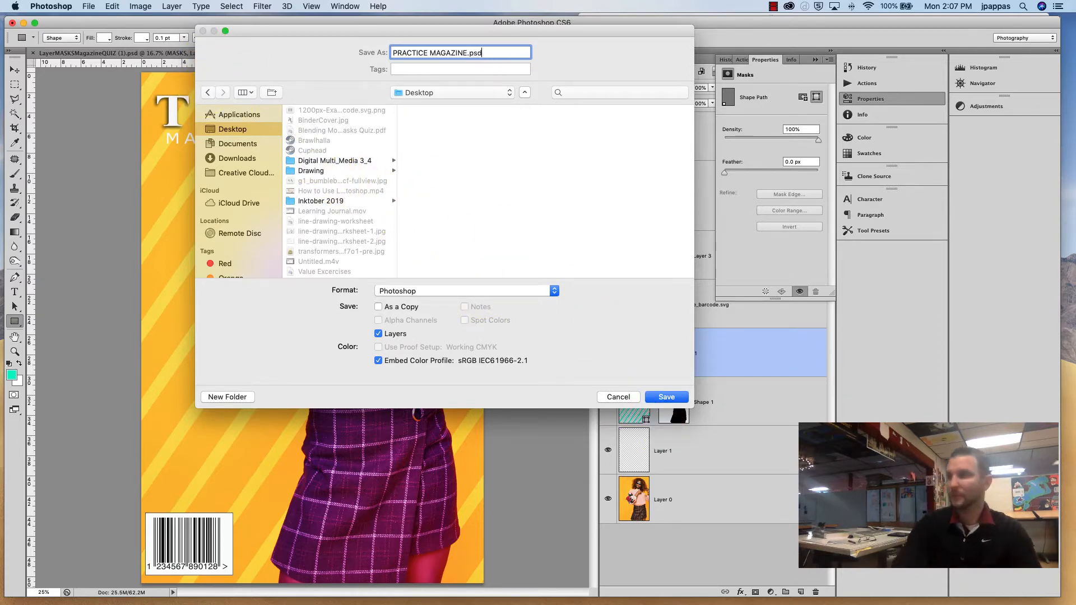
{"action": "left_click", "coordinate": [659, 398]}
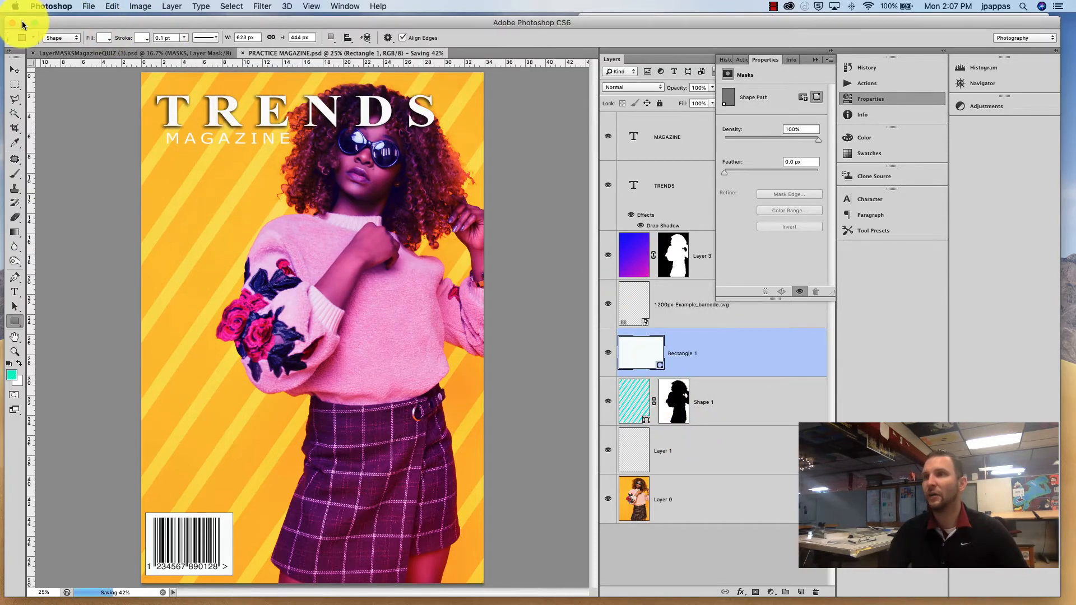
Step: Minimize the Photoshop, browser and preview windows to view the saved PRACTICE MAGAZINE file on the Desktop
{"action": "left_click", "coordinate": [22, 24]}
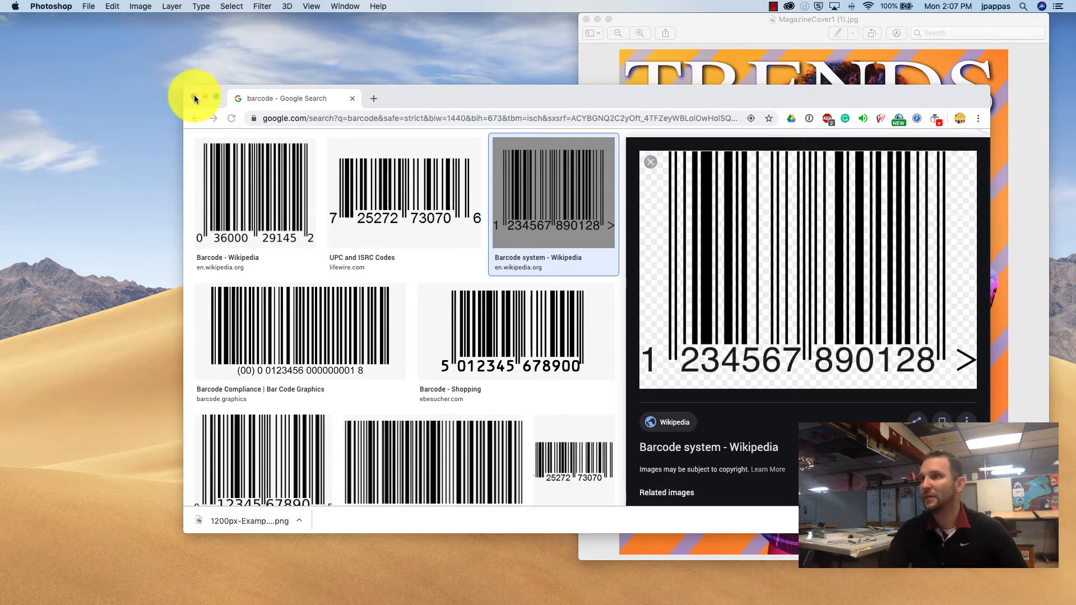
{"action": "left_click", "coordinate": [194, 98]}
{"action": "left_click", "coordinate": [586, 19]}
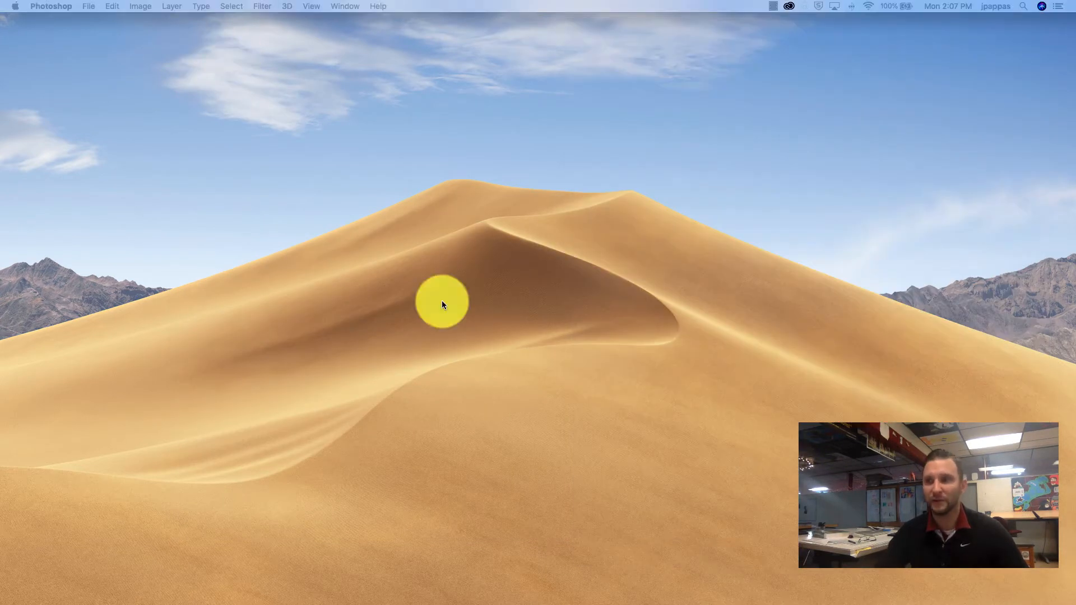
{"action": "left_click_drag", "start_coordinate": [442, 300], "coordinate": [691, 206]}
{"action": "scroll", "coordinate": [733, 158], "scroll_direction": "up", "scroll_amount": 10}
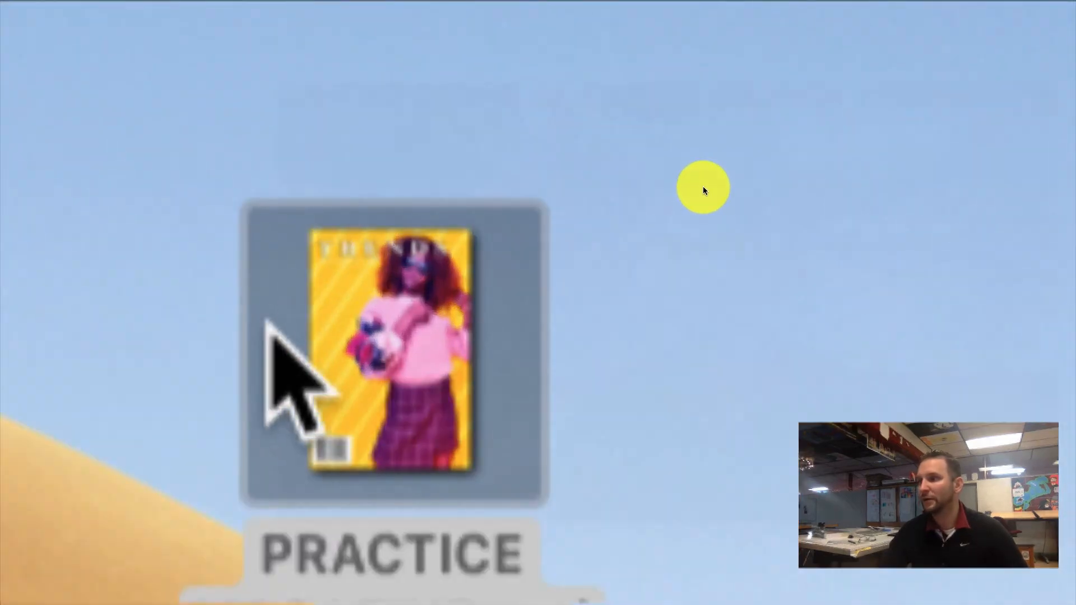